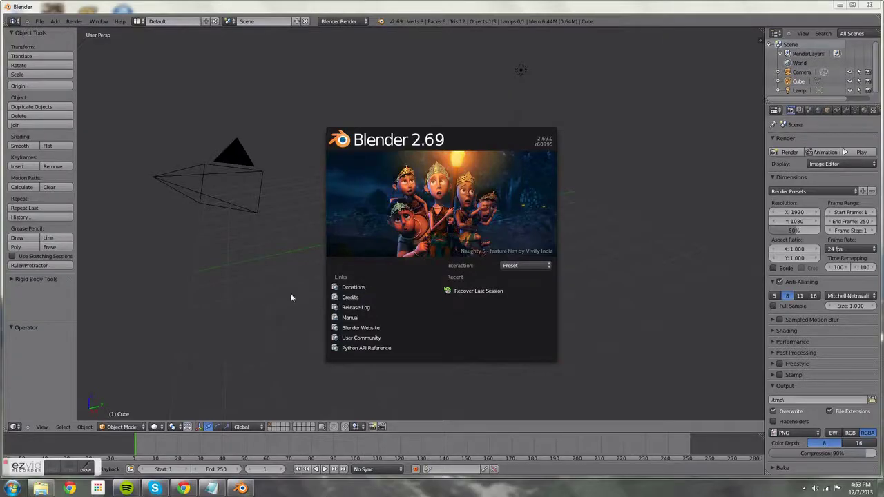
Dismiss the splash screen and delete the default cube from the scene
{"action": "left_click", "coordinate": [261, 288]}
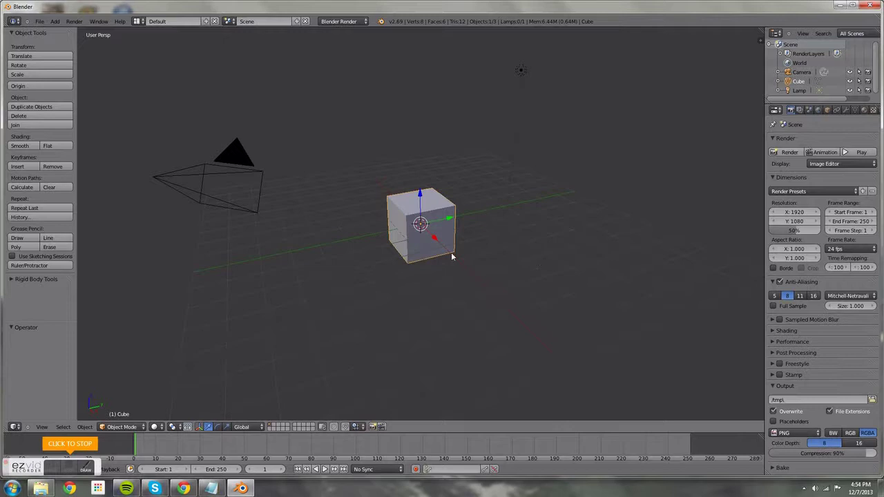
{"action": "scroll", "coordinate": [452, 255], "scroll_direction": "up", "scroll_amount": 2}
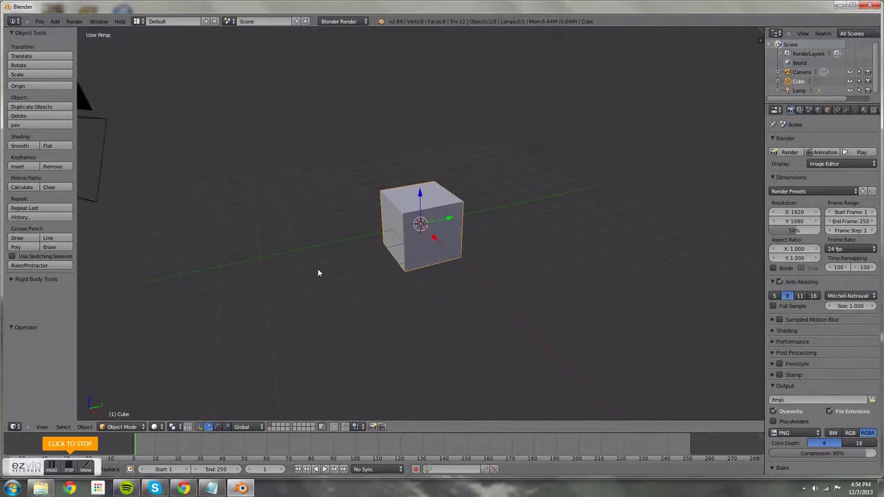
{"action": "mouse_move", "coordinate": [329, 270]}
{"action": "middle_mouse_down"}
{"action": "mouse_move", "coordinate": [449, 270]}
{"action": "mouse_move", "coordinate": [280, 273]}
{"action": "mouse_move", "coordinate": [336, 270]}
{"action": "middle_mouse_up"}
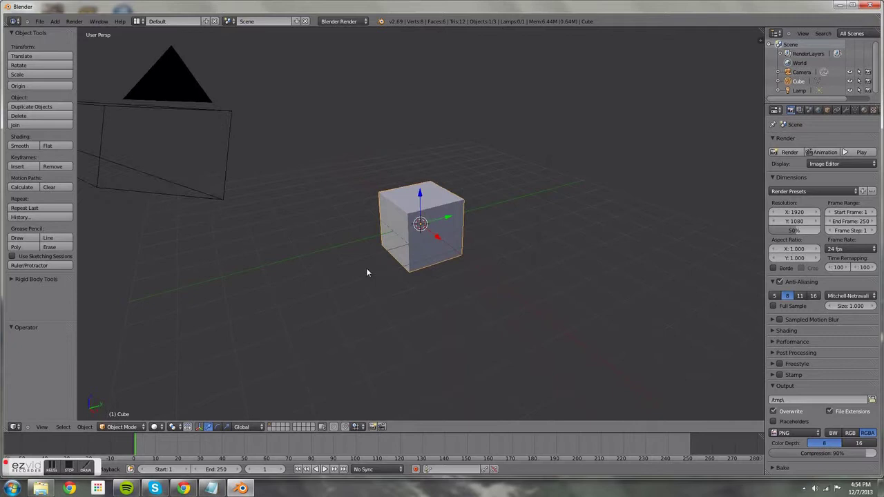
{"action": "key", "text": "x"}
{"action": "left_click", "coordinate": [367, 269]}
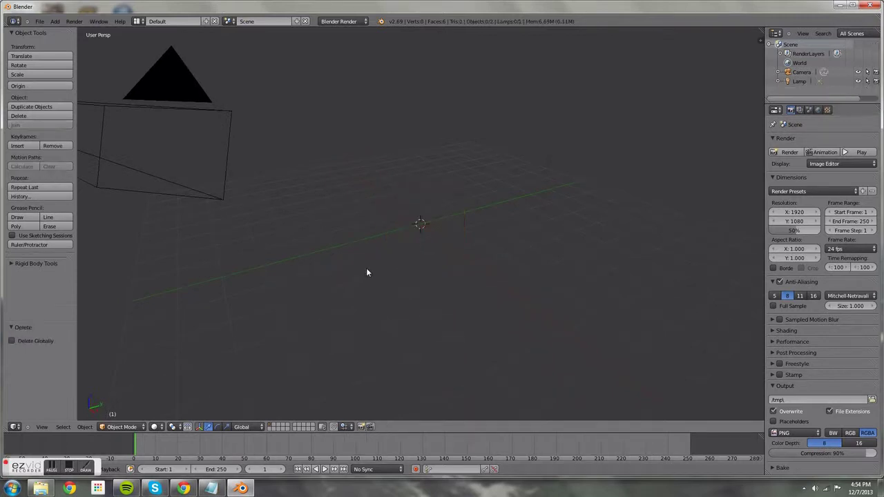
{"action": "key", "text": "shift+a"}
Add a floor plane and scale it up by 10
{"action": "left_click", "coordinate": [421, 237]}
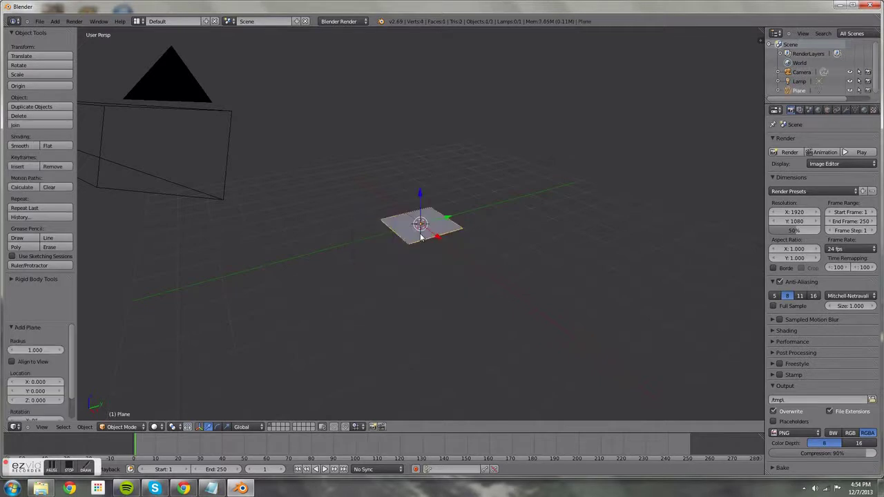
{"action": "key", "text": "s"}
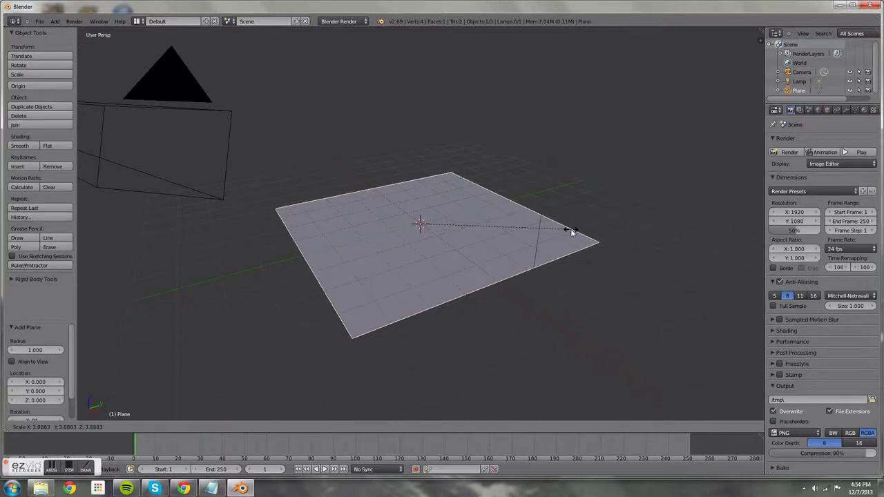
{"action": "type", "text": "10"}
{"action": "key", "text": "Return"}
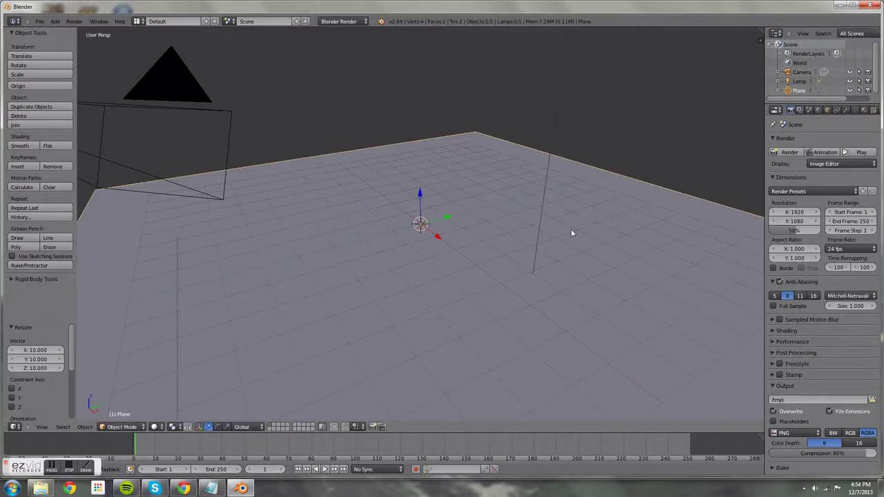
{"action": "scroll", "coordinate": [571, 229], "scroll_direction": "down", "scroll_amount": 4}
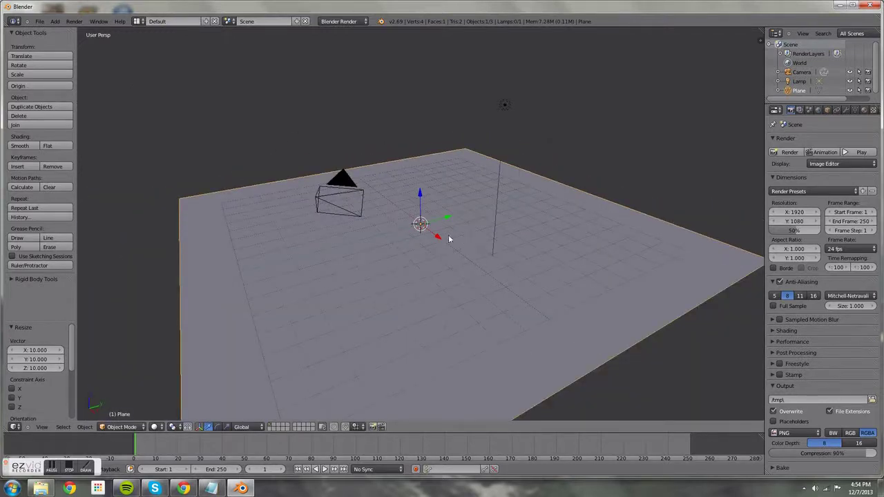
Add a cube at the 3D cursor and raise it above the plane
{"action": "key", "text": "shift+a"}
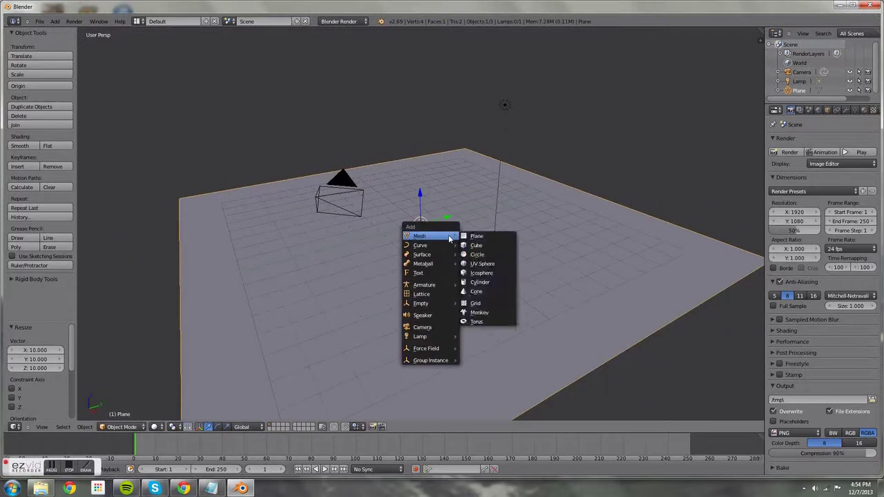
{"action": "left_click", "coordinate": [341, 256]}
{"action": "left_click", "coordinate": [450, 229]}
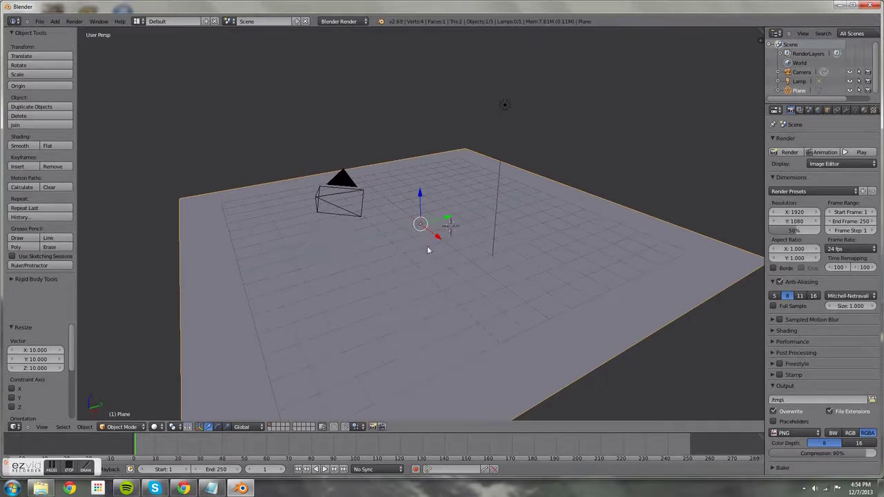
{"action": "key", "text": "shift+a"}
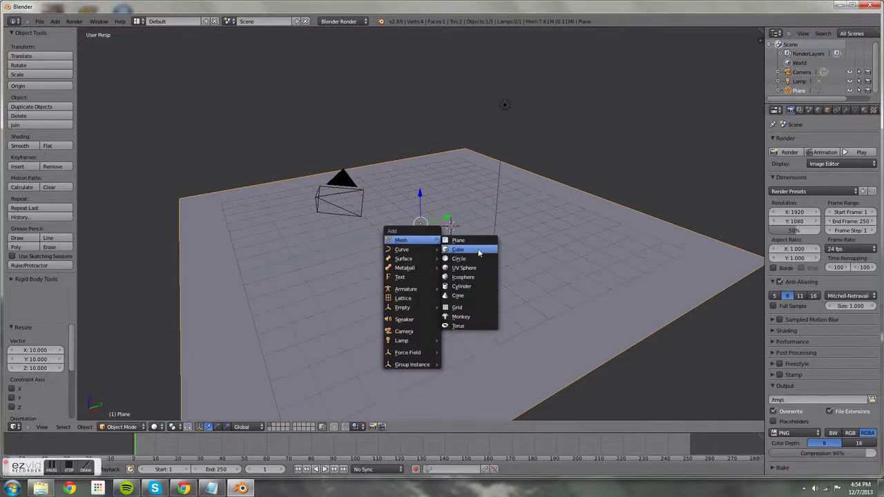
{"action": "left_click", "coordinate": [458, 249]}
{"action": "key", "text": "g"}
{"action": "key", "text": "z"}
{"action": "left_click", "coordinate": [451, 116]}
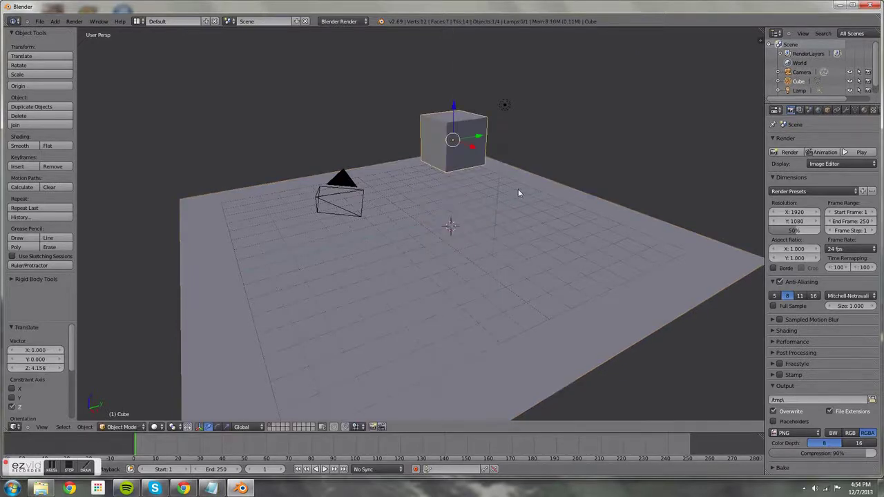
Stretch the cube to double height along Z
{"action": "key", "text": "s"}
{"action": "key", "text": "z"}
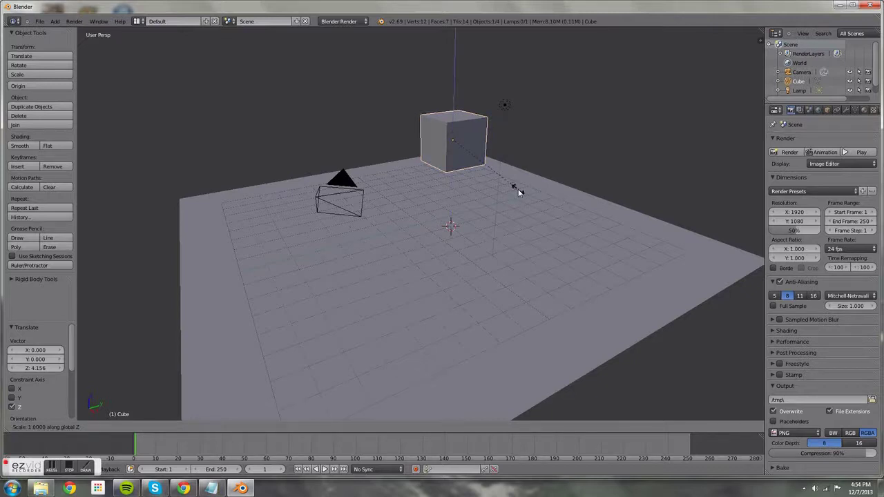
{"action": "key", "text": "2"}
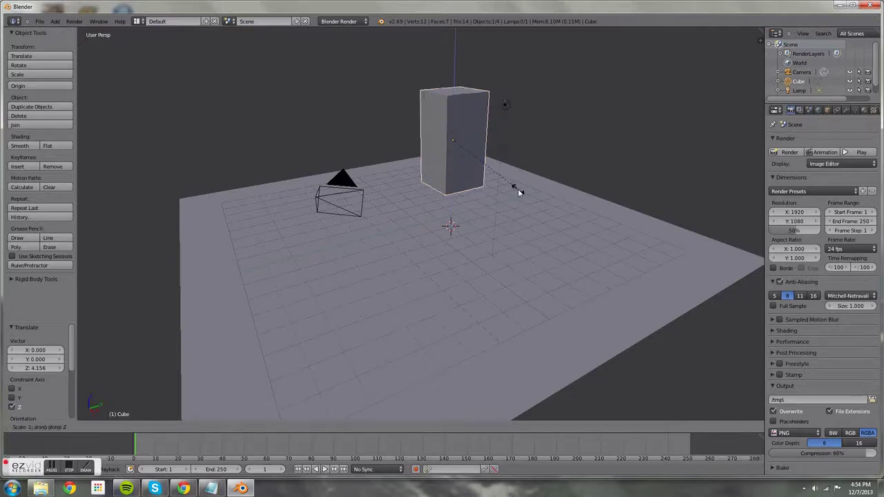
{"action": "key", "text": "Return"}
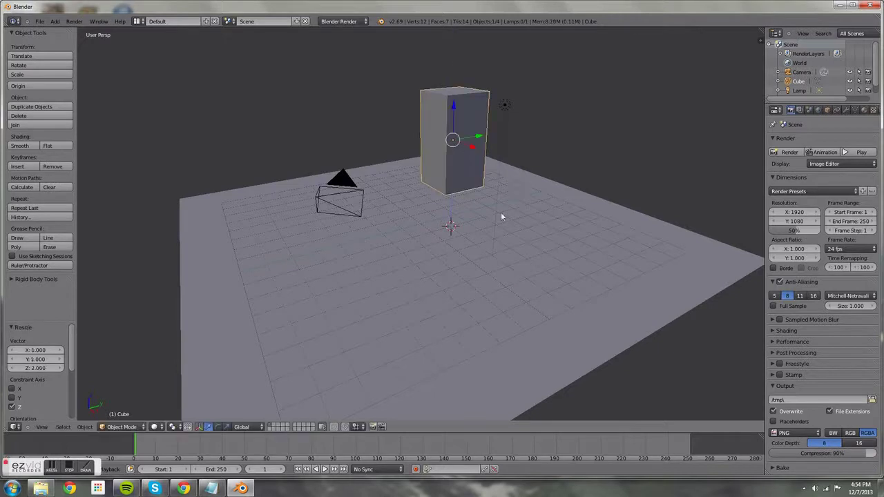
Shift the cube along Y and lower it onto the plane
{"action": "middle_click_drag", "start_coordinate": [501, 212], "coordinate": [485, 161]}
{"action": "key", "text": "g"}
{"action": "key", "text": "y"}
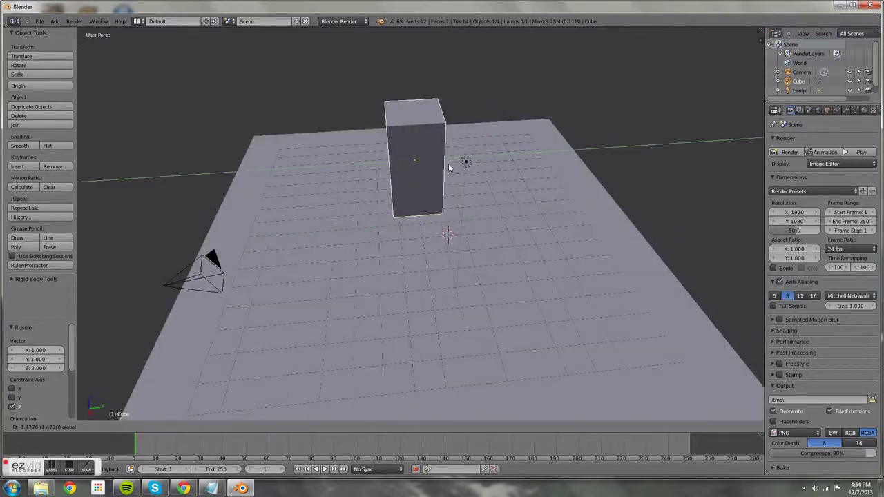
{"action": "left_click", "coordinate": [449, 168]}
{"action": "key", "text": "g"}
{"action": "key", "text": "z"}
{"action": "left_click", "coordinate": [446, 264]}
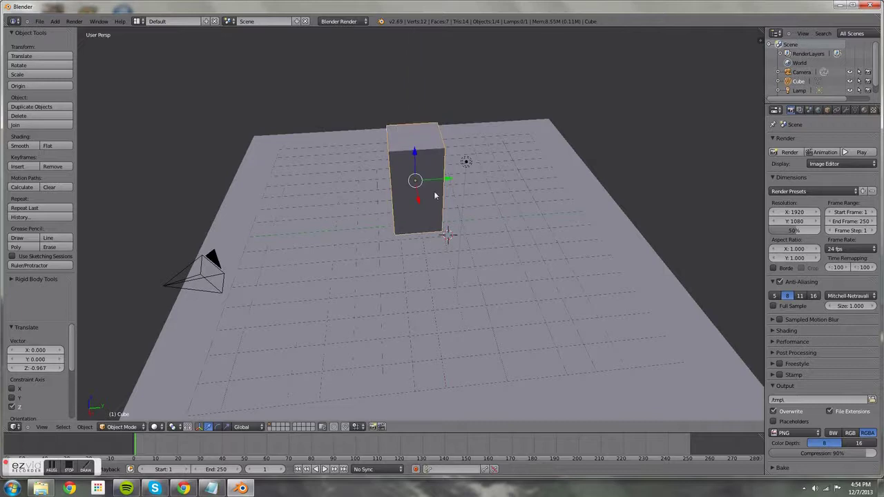
{"action": "middle_click_drag", "start_coordinate": [445, 264], "coordinate": [476, 254]}
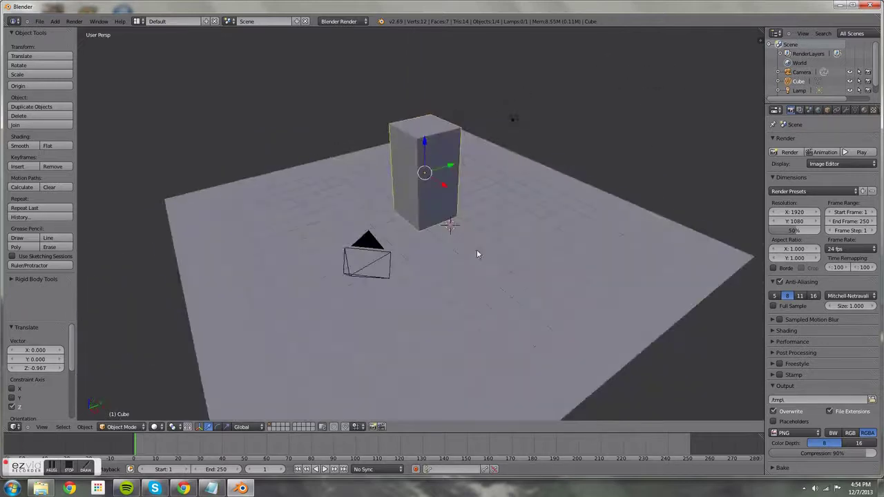
Delete the camera and the lamp
{"action": "right_click", "coordinate": [350, 276]}
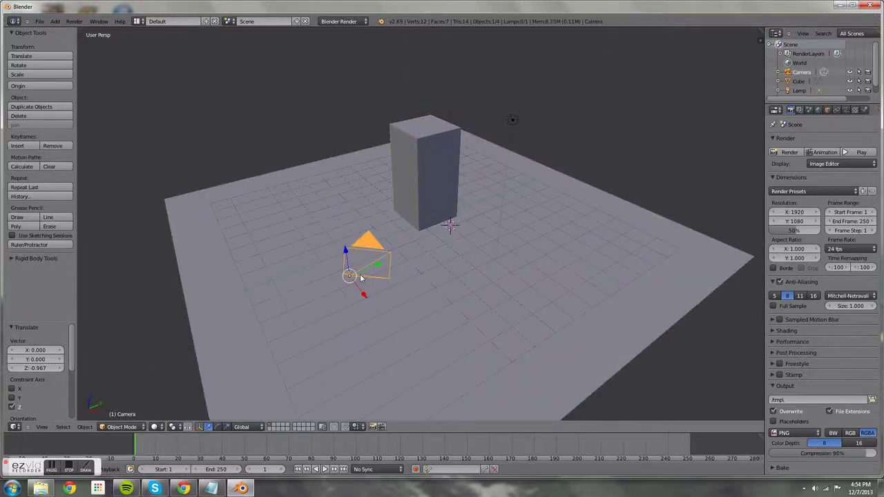
{"action": "key", "text": "x"}
{"action": "left_click", "coordinate": [360, 276]}
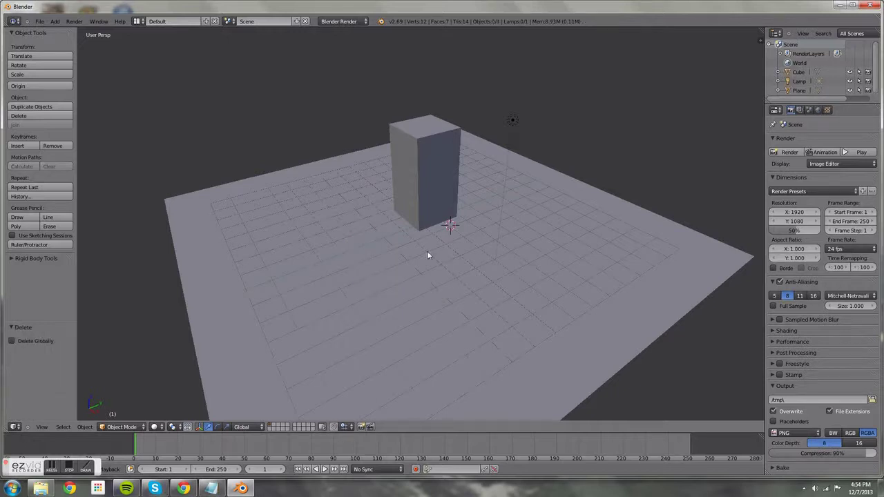
{"action": "right_click", "coordinate": [514, 126]}
{"action": "key", "text": "x"}
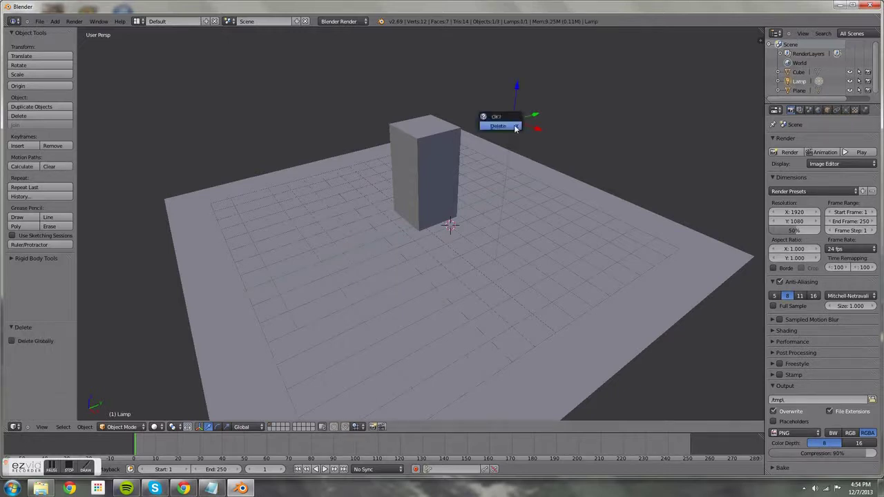
{"action": "left_click", "coordinate": [514, 126]}
Set the render engine to Blender Game with GLSL shading and textured viewport
{"action": "left_click", "coordinate": [343, 22]}
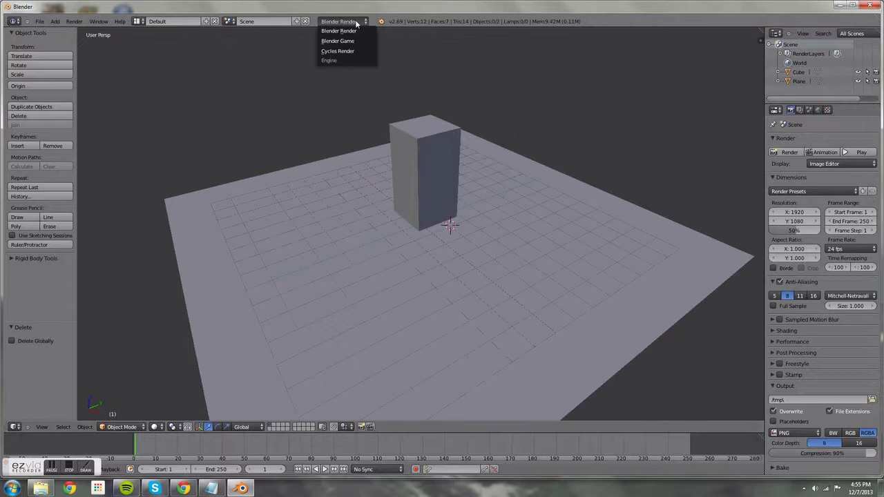
{"action": "left_click", "coordinate": [350, 42]}
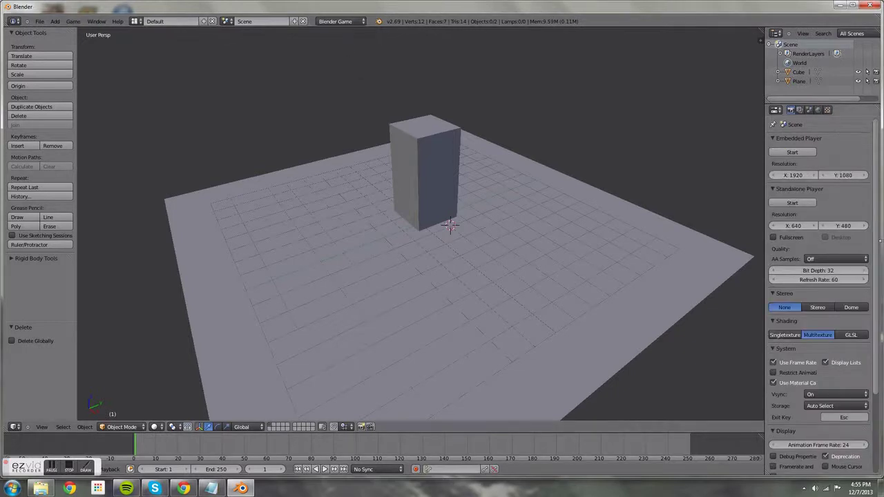
{"action": "left_click", "coordinate": [861, 334]}
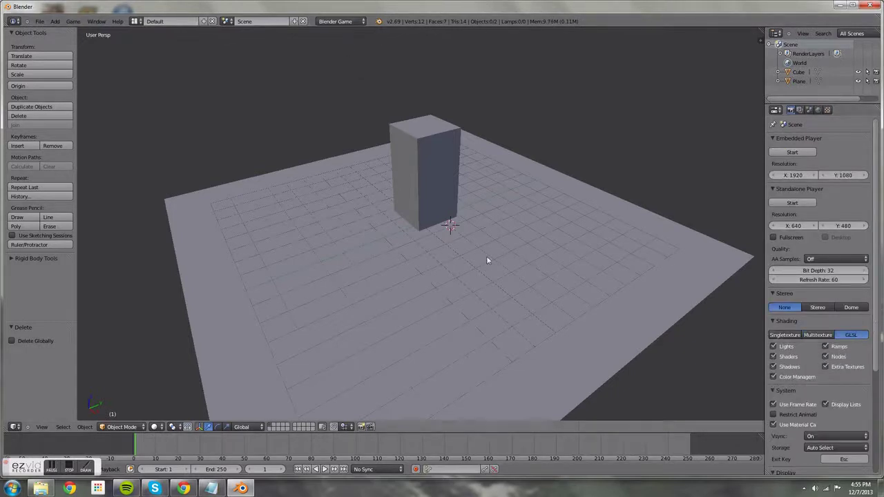
{"action": "left_click", "coordinate": [155, 427]}
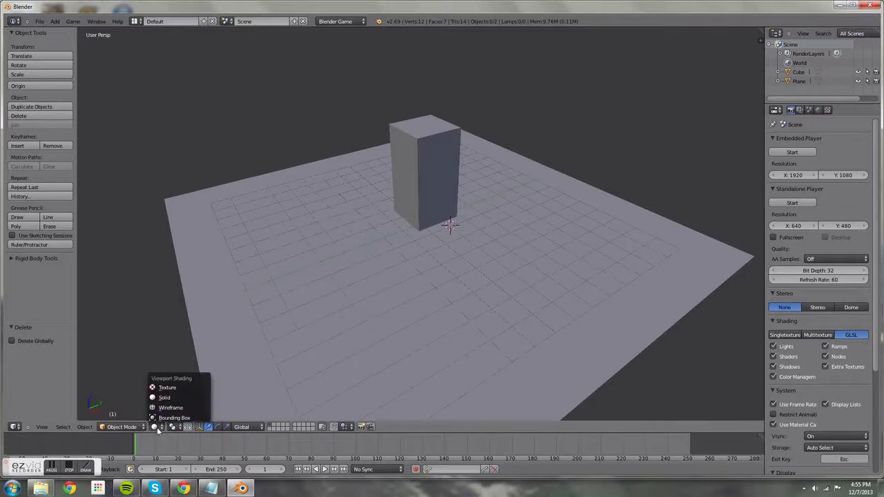
{"action": "left_click", "coordinate": [173, 387]}
{"action": "key", "text": "shift+a"}
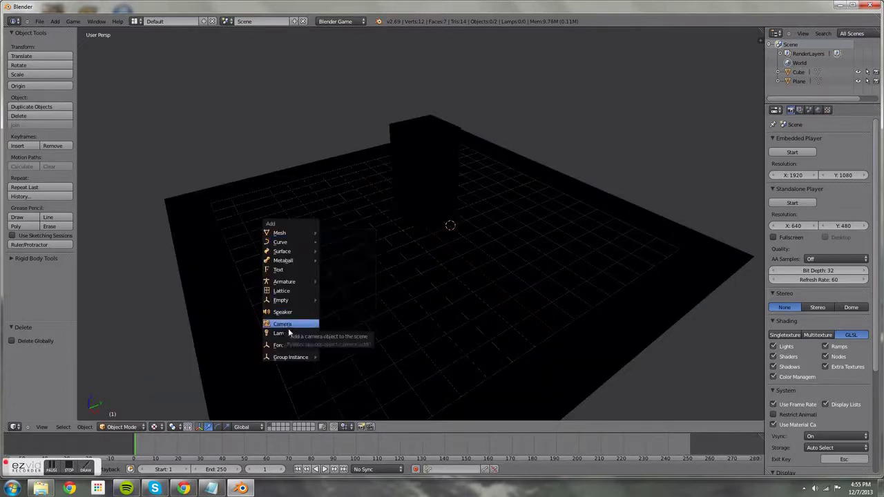
Add a Sun lamp and raise it high above the plane
{"action": "mouse_move", "coordinate": [290, 334]}
{"action": "left_click", "coordinate": [337, 344]}
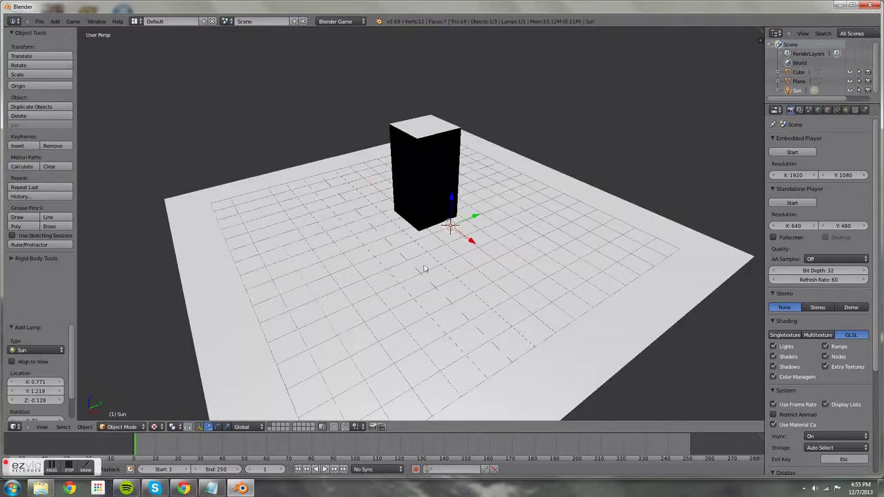
{"action": "left_click_drag", "start_coordinate": [268, 298], "coordinate": [239, 127]}
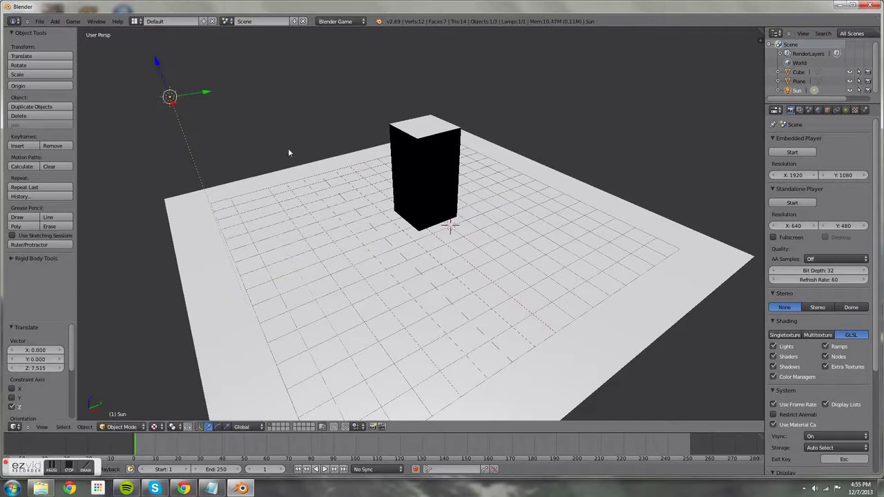
Tilt the Sun lamp about 11° on Y and 26° on Z
{"action": "key", "text": "r"}
{"action": "key", "text": "y"}
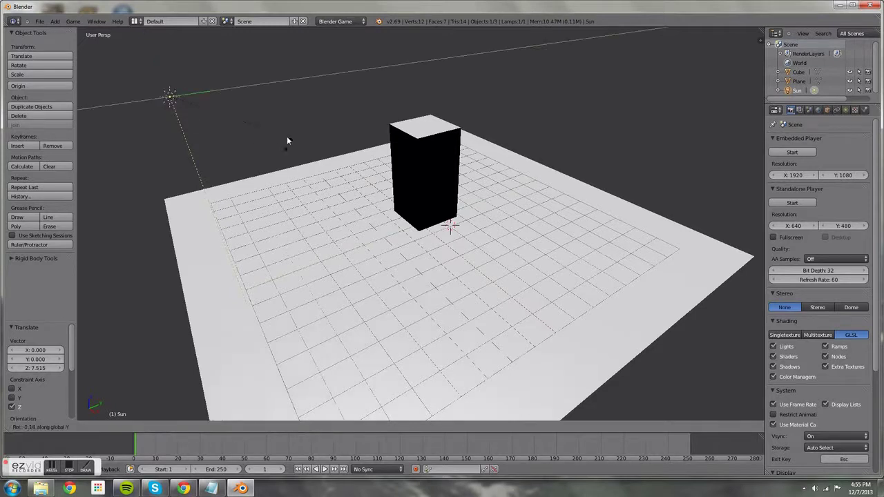
{"action": "left_click", "coordinate": [395, 231]}
{"action": "key", "text": "r"}
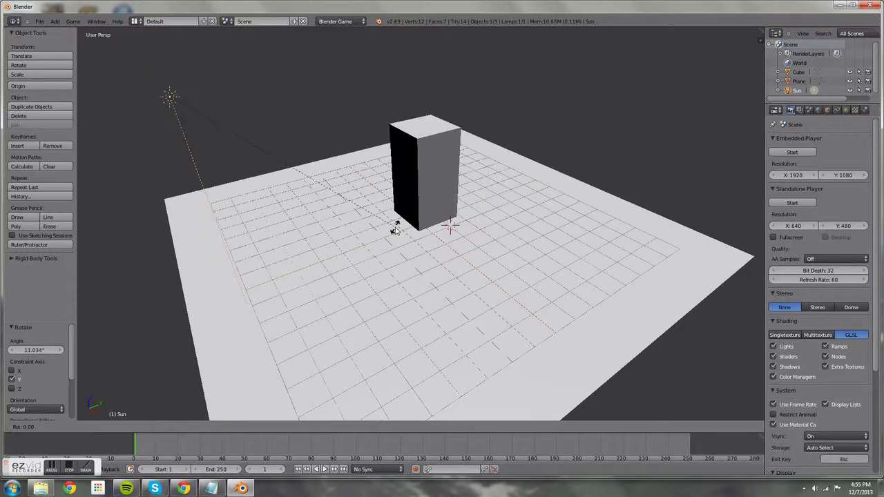
{"action": "key", "text": "z"}
{"action": "left_click", "coordinate": [276, 102]}
Switch to a front orthographic wireframe view of the scene
{"action": "scroll", "coordinate": [303, 159], "scroll_direction": "down", "scroll_amount": 3}
{"action": "scroll", "coordinate": [318, 193], "scroll_direction": "up", "scroll_amount": 5}
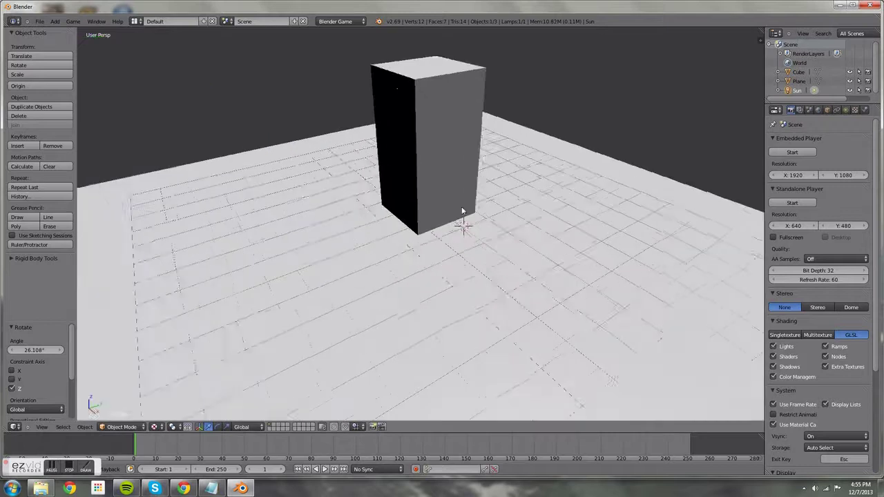
{"action": "middle_click_drag", "start_coordinate": [325, 180], "coordinate": [398, 209]}
{"action": "scroll", "coordinate": [399, 209], "scroll_direction": "down", "scroll_amount": 1}
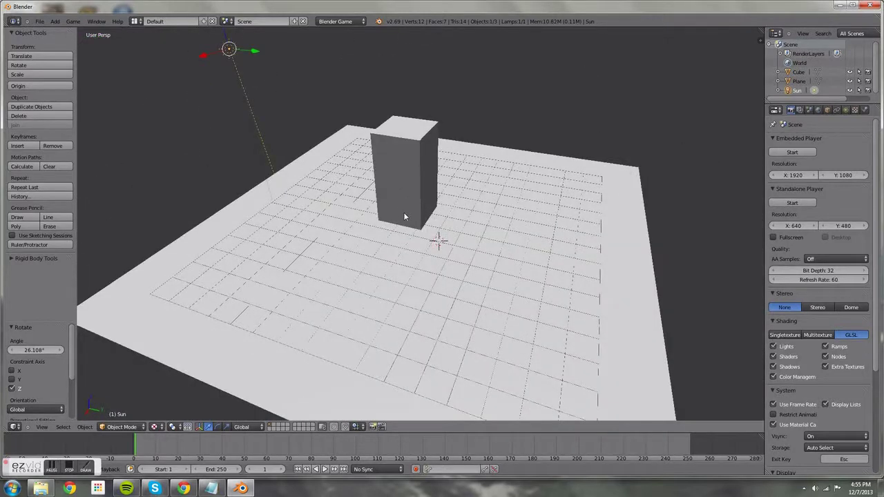
{"action": "key", "text": "KP_5"}
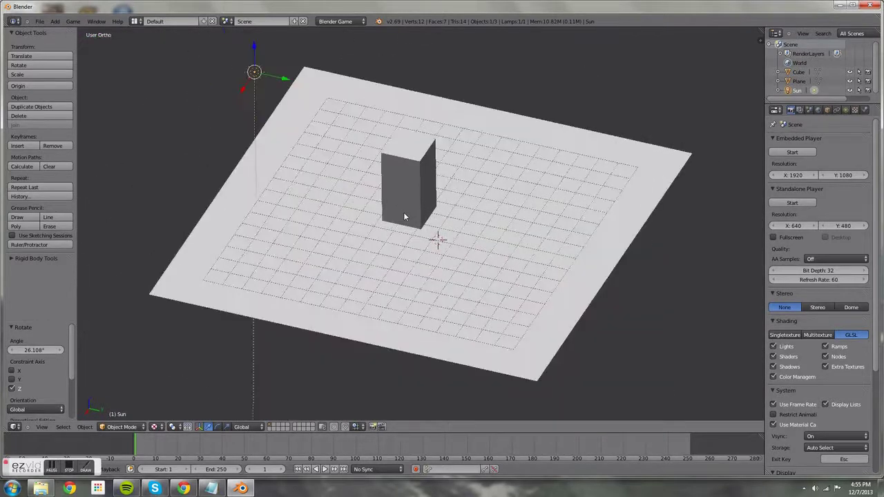
{"action": "key", "text": "KP_1"}
{"action": "key", "text": "KP_3"}
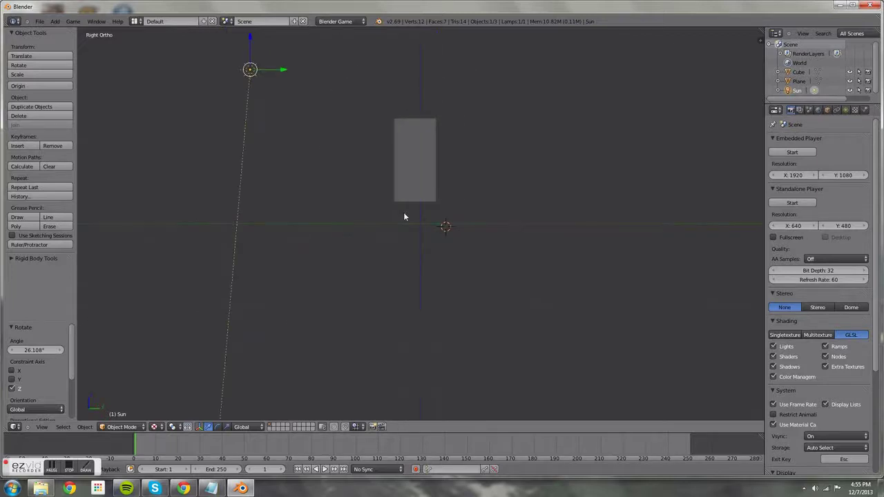
{"action": "key", "text": "z"}
{"action": "key", "text": "KP_1"}
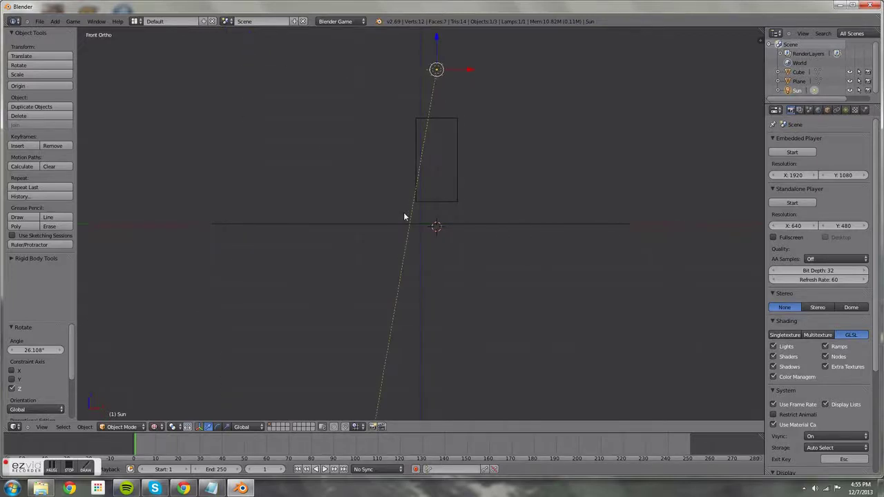
{"action": "key", "text": "KP_3"}
{"action": "key", "text": "KP_1"}
Remove an accidentally added extra plane
{"action": "key", "text": "shift+a"}
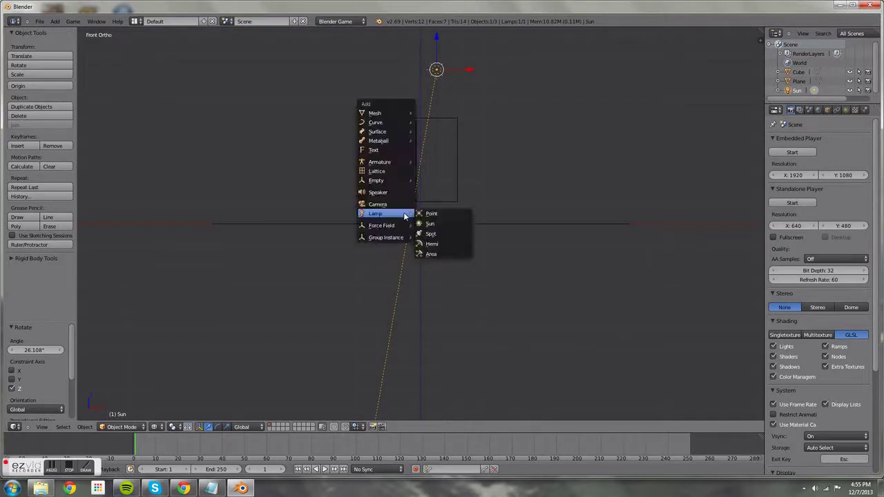
{"action": "key", "text": "Escape"}
{"action": "key", "text": "shift+a"}
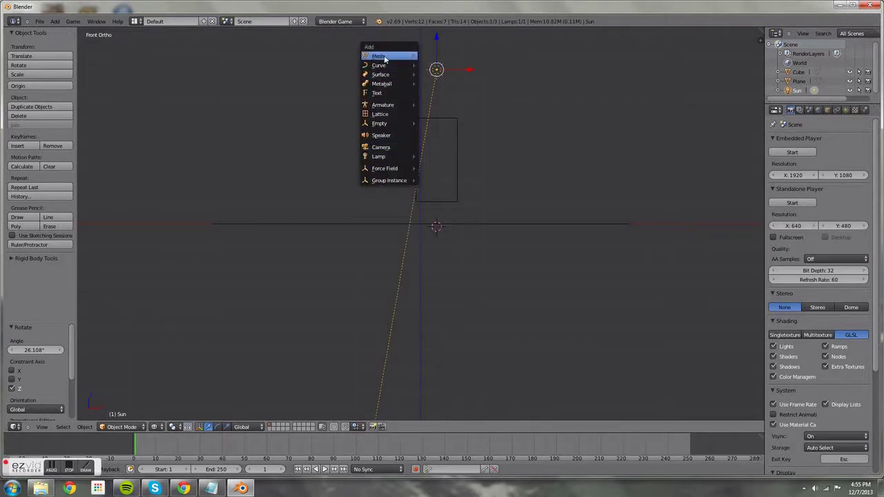
{"action": "mouse_move", "coordinate": [397, 54]}
{"action": "left_click", "coordinate": [424, 58]}
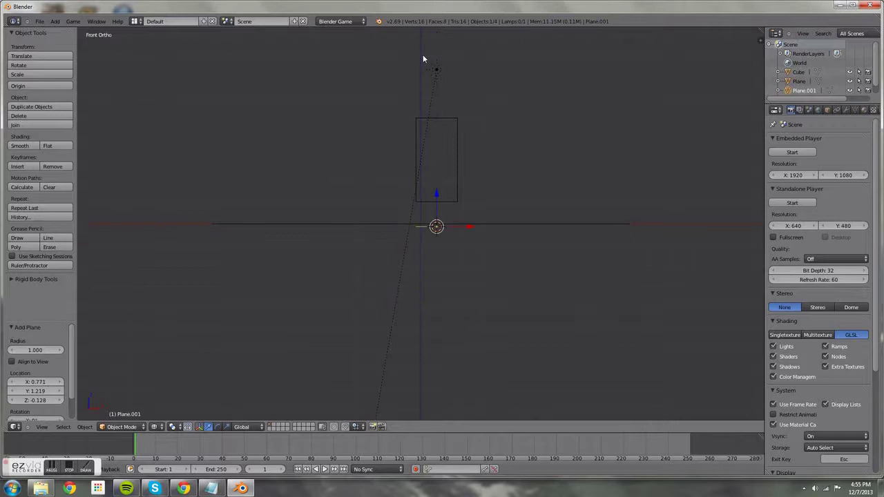
{"action": "key", "text": "x"}
{"action": "left_click", "coordinate": [497, 168]}
Add a new cube, raise it and shrink it to a quarter of its size
{"action": "key", "text": "shift+a"}
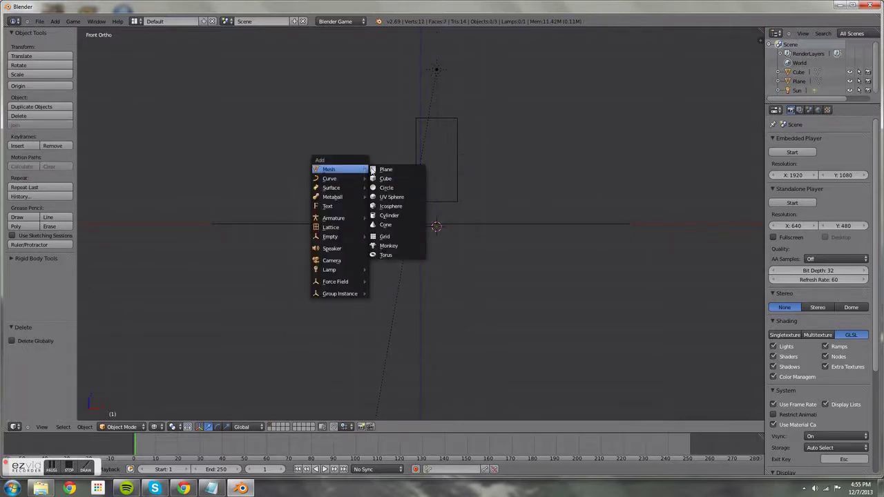
{"action": "left_click", "coordinate": [380, 178]}
{"action": "left_click_drag", "start_coordinate": [442, 201], "coordinate": [438, 120]}
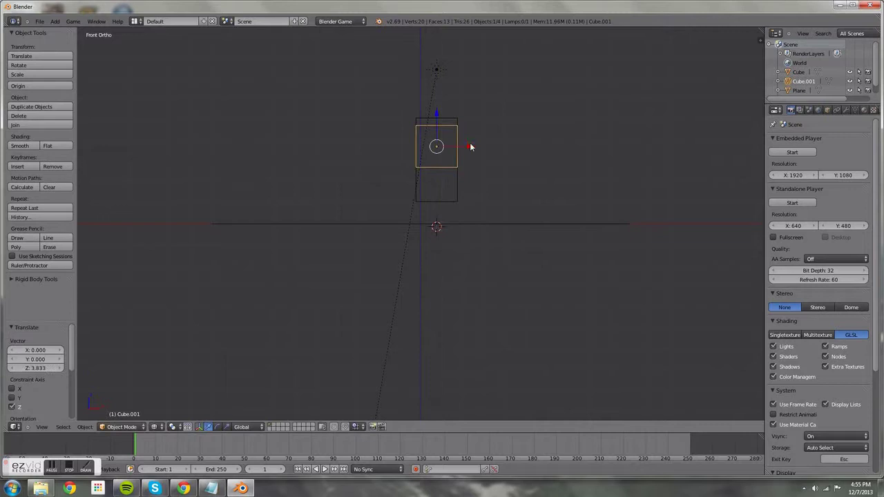
{"action": "left_click_drag", "start_coordinate": [471, 146], "coordinate": [555, 127]}
{"action": "type", "text": "s"}
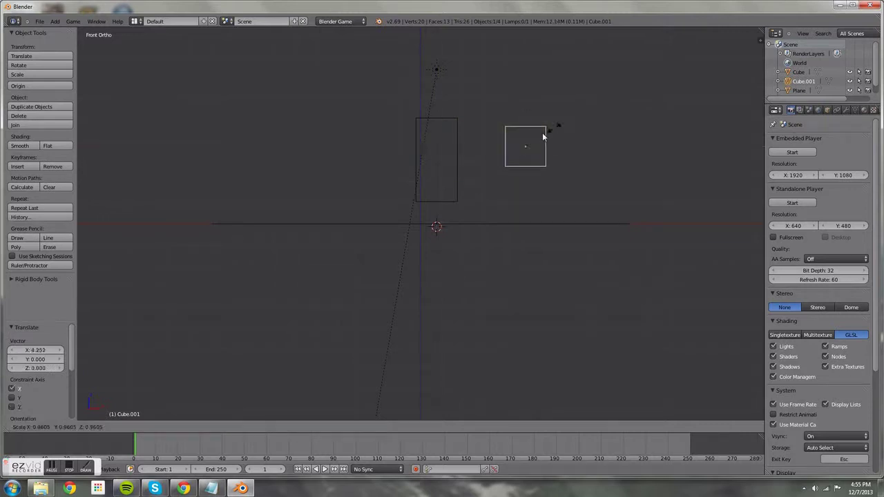
{"action": "type", "text": "25"}
{"action": "key", "text": "Return"}
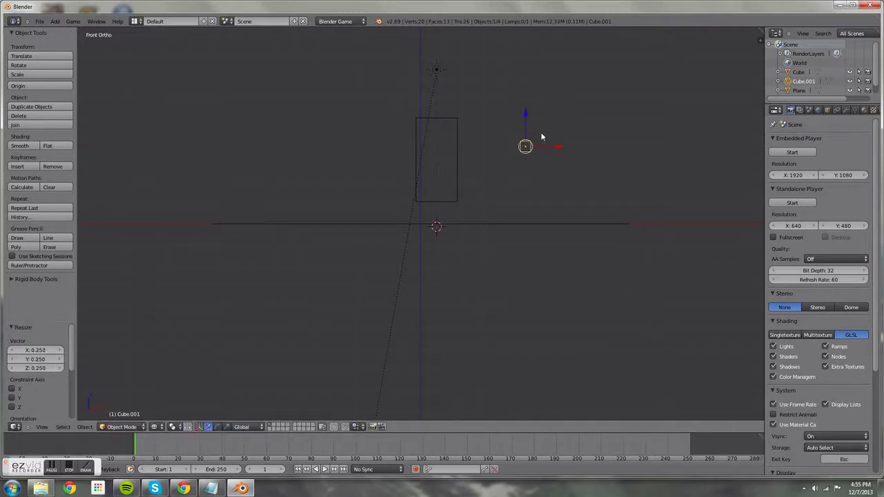
Move the small cube into the top of the tall box, checking front and right views
{"action": "left_click_drag", "start_coordinate": [555, 148], "coordinate": [472, 105]}
{"action": "key", "text": "KP_3"}
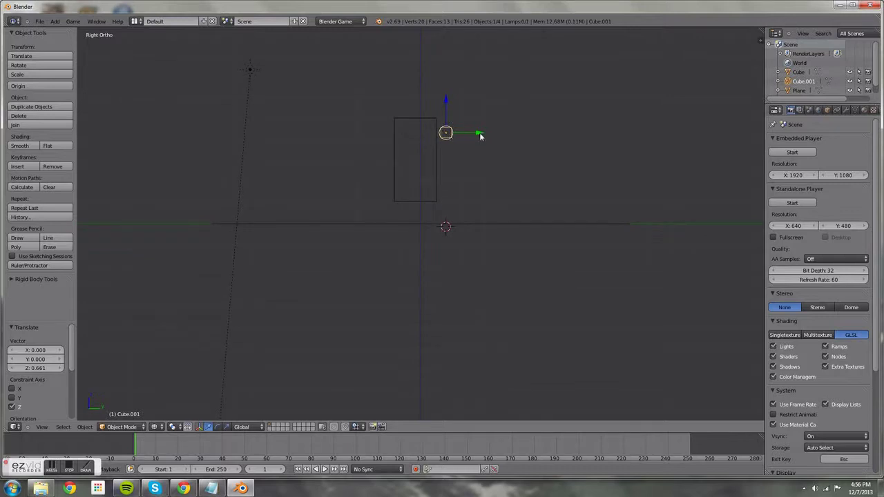
{"action": "left_click_drag", "start_coordinate": [447, 137], "coordinate": [452, 138]}
{"action": "key", "text": "KP_1"}
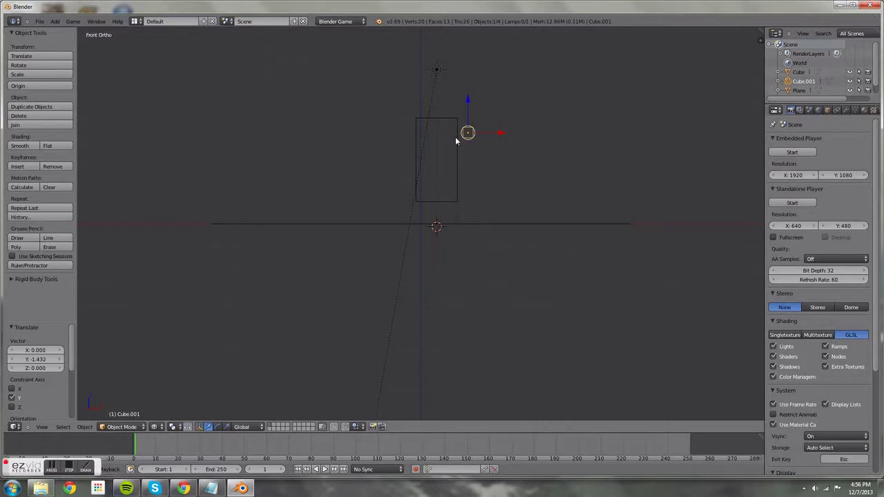
{"action": "key", "text": "KP_3"}
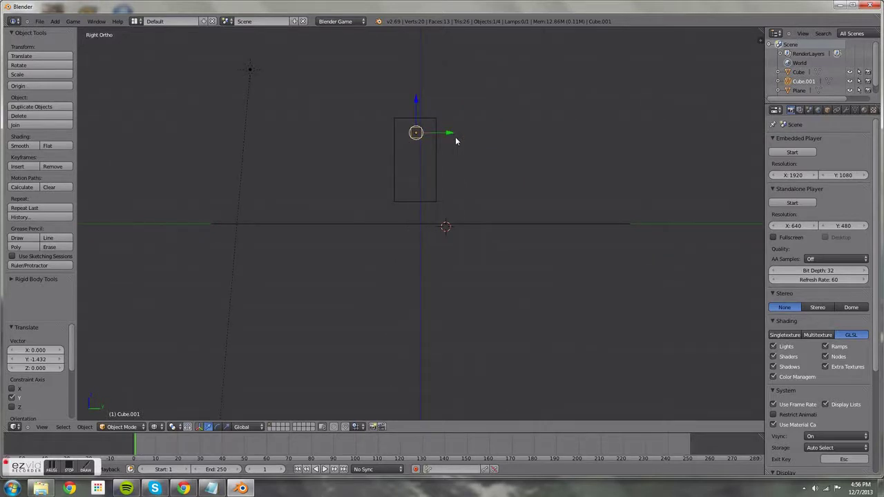
{"action": "middle_click_drag", "start_coordinate": [465, 148], "coordinate": [498, 188]}
{"action": "scroll", "coordinate": [499, 188], "scroll_direction": "up", "scroll_amount": 5}
{"action": "key", "text": "g"}
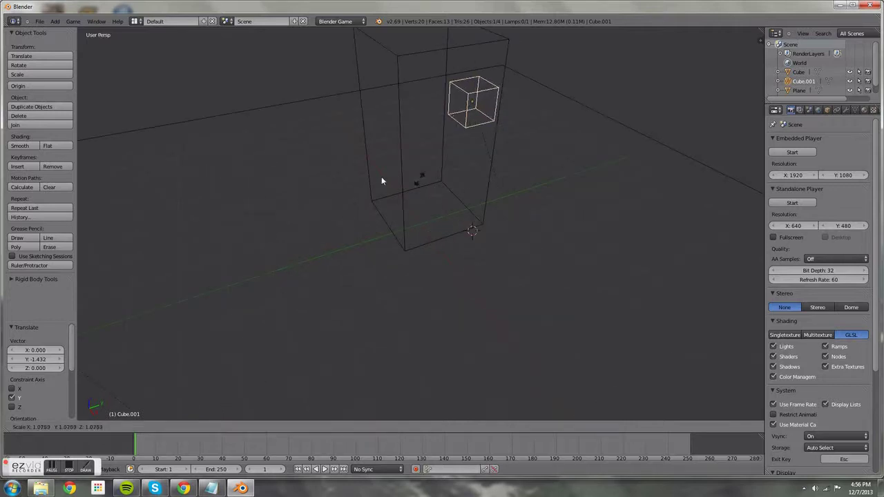
{"action": "key", "text": "Escape"}
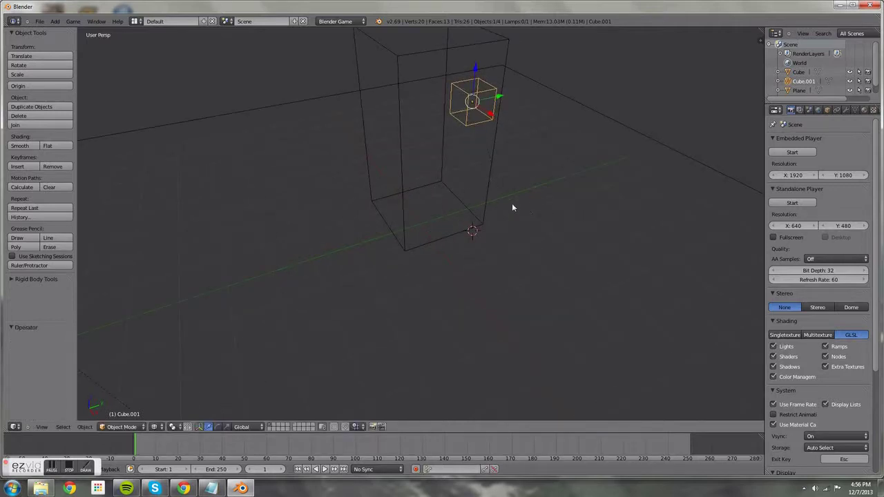
Return to solid shading and orbit around the scene
{"action": "key", "text": "z"}
{"action": "mouse_move", "coordinate": [487, 260]}
{"action": "middle_mouse_down"}
{"action": "mouse_move", "coordinate": [511, 267]}
{"action": "mouse_move", "coordinate": [441, 247]}
{"action": "mouse_move", "coordinate": [366, 262]}
{"action": "middle_mouse_up"}
{"action": "scroll", "coordinate": [510, 264], "scroll_direction": "down", "scroll_amount": 5}
{"action": "scroll", "coordinate": [510, 263], "scroll_direction": "up", "scroll_amount": 5}
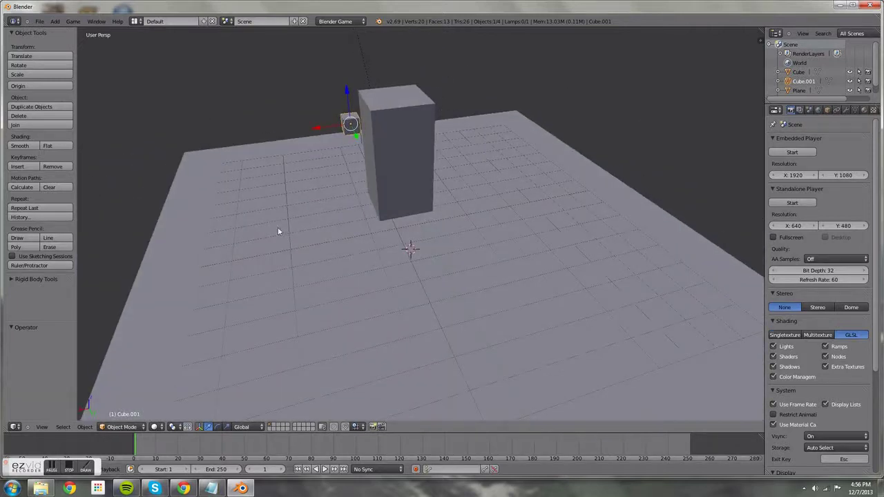
Parent the small cube to the tall box as Object, keeping its transform
{"action": "right_click", "coordinate": [396, 140], "text": "shift"}
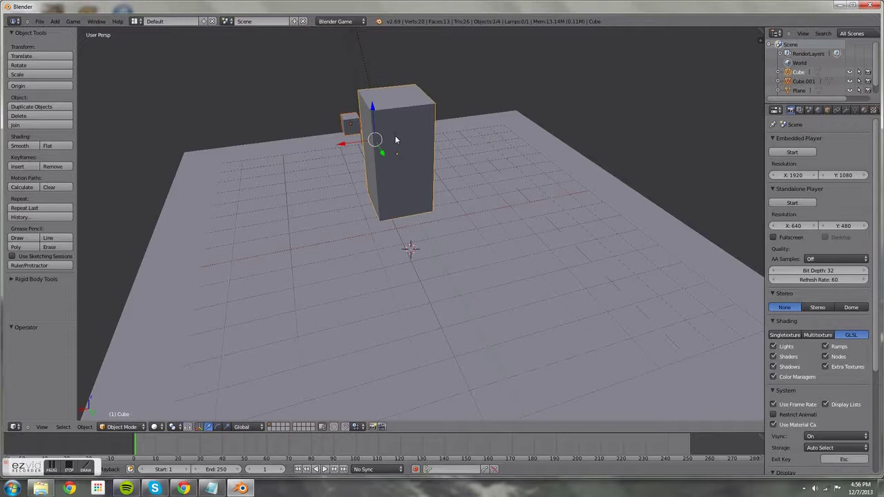
{"action": "key", "text": "ctrl+p"}
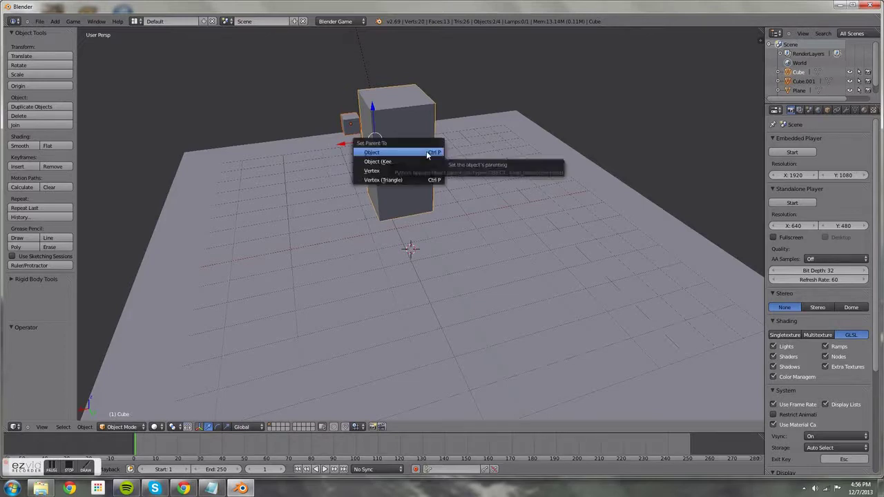
{"action": "left_click", "coordinate": [426, 162]}
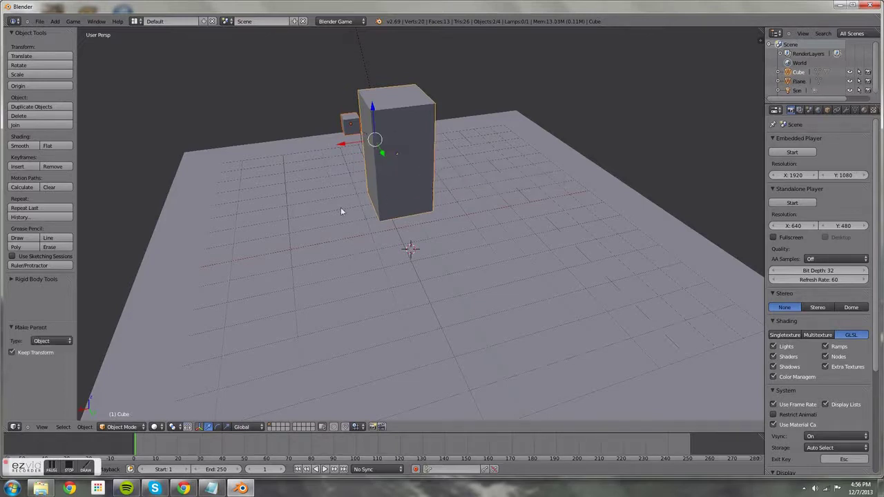
{"action": "left_click", "coordinate": [286, 112]}
Switch to a right-side orthographic wireframe view
{"action": "key", "text": "KP_5"}
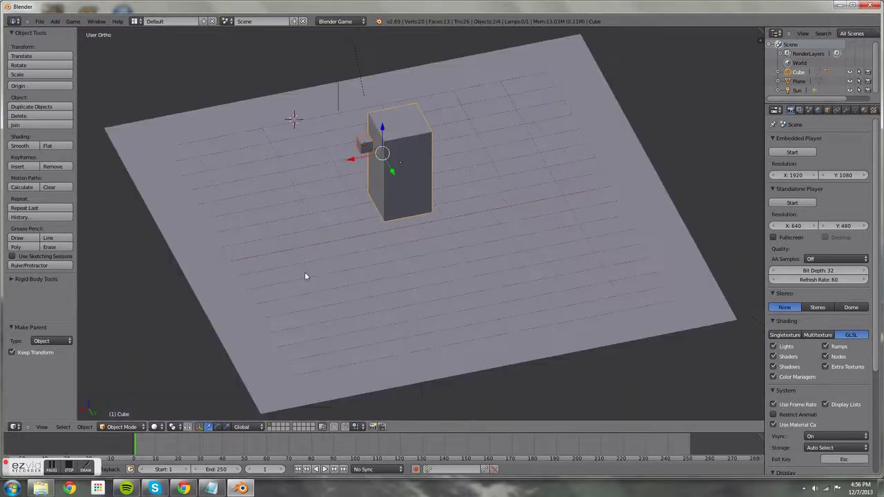
{"action": "key", "text": "z"}
{"action": "key", "text": "KP_1"}
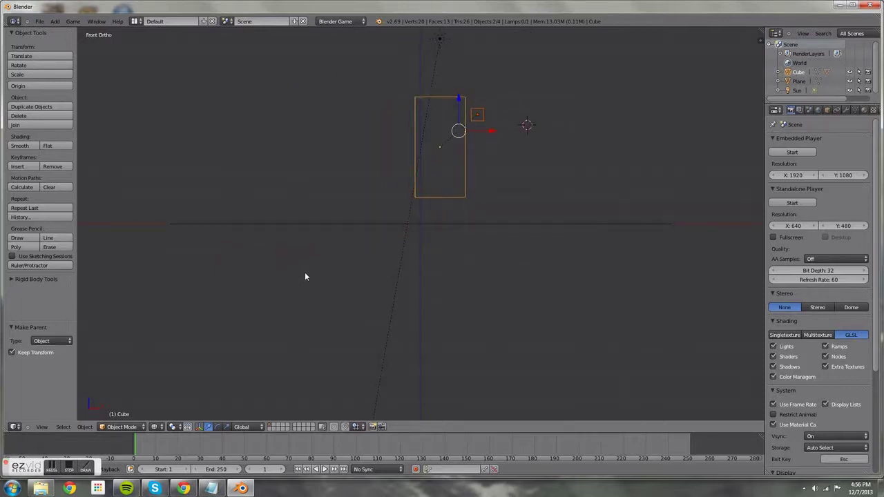
{"action": "key", "text": "KP_3"}
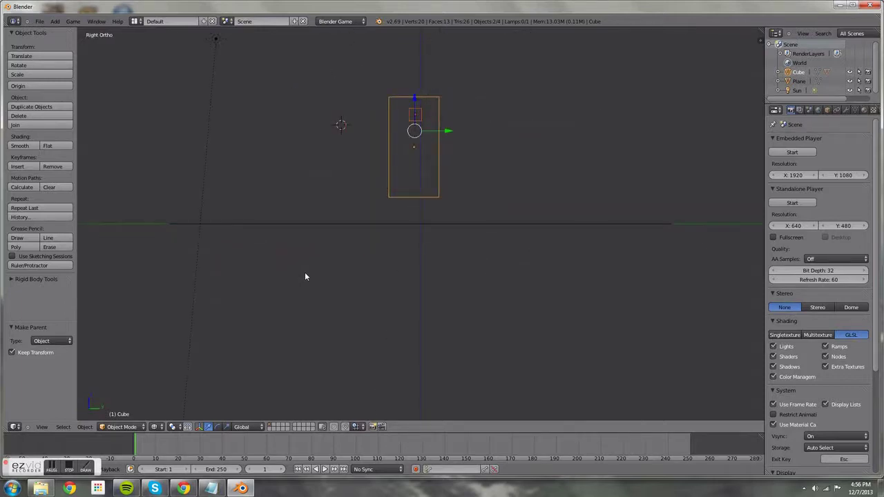
Add a camera, shift it along Y and raise it upward
{"action": "key", "text": "shift+a"}
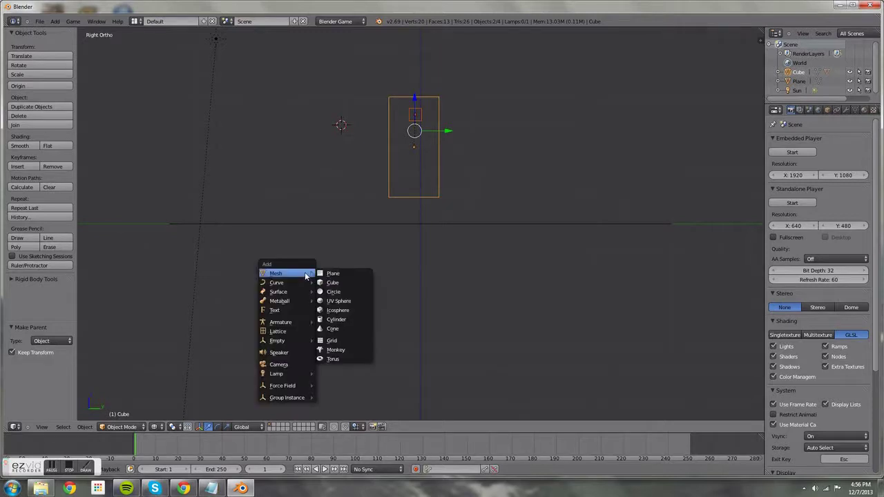
{"action": "left_click", "coordinate": [279, 365]}
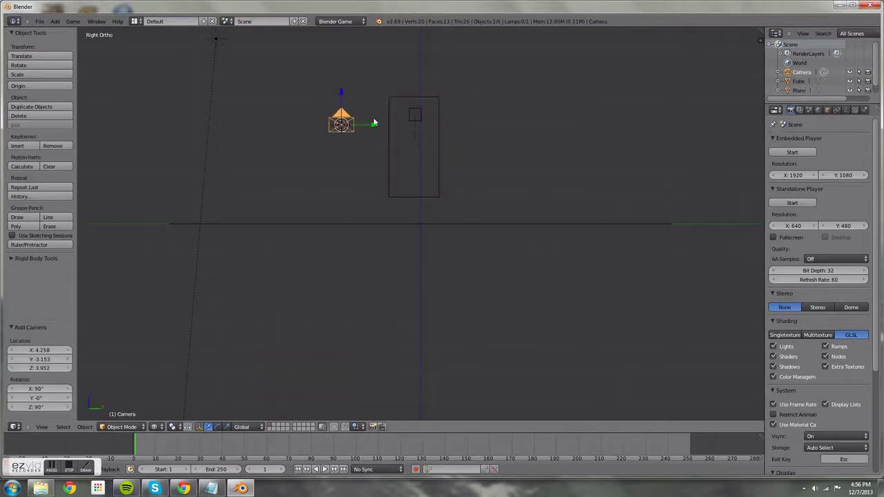
{"action": "key", "text": "g"}
{"action": "key", "text": "y"}
{"action": "left_click", "coordinate": [447, 127]}
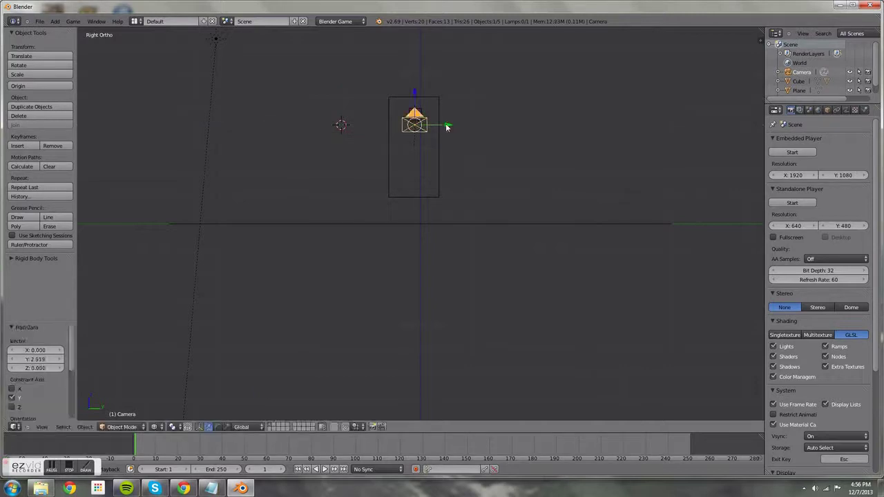
{"action": "left_click_drag", "start_coordinate": [414, 91], "coordinate": [419, 84]}
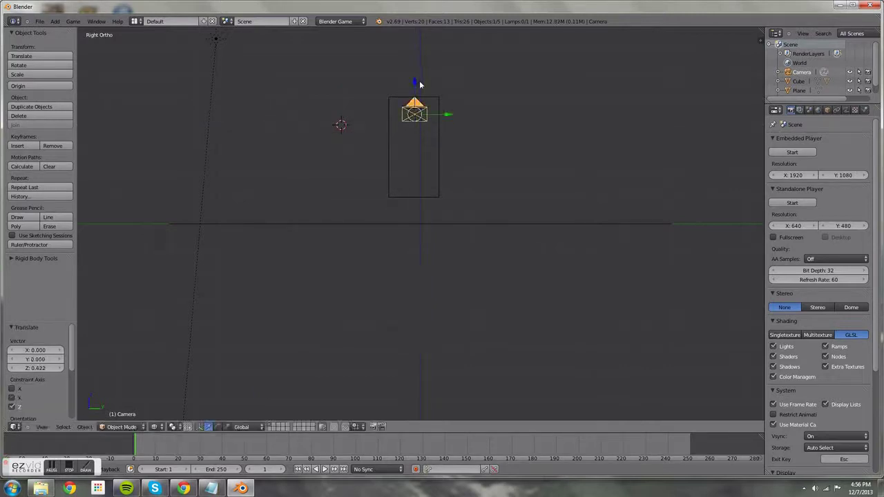
Rotate the camera 180° about Z and slide it left beside the small cube
{"action": "key", "text": "KP_1"}
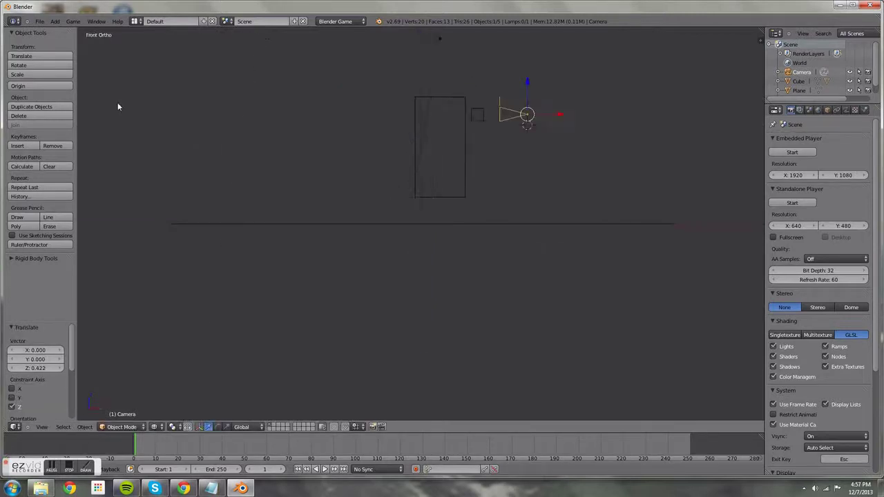
{"action": "key", "text": "r"}
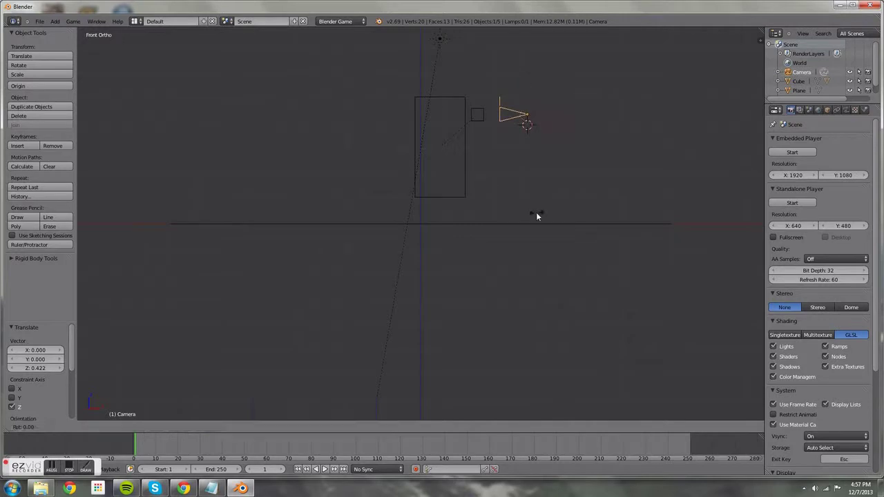
{"action": "type", "text": "z180"}
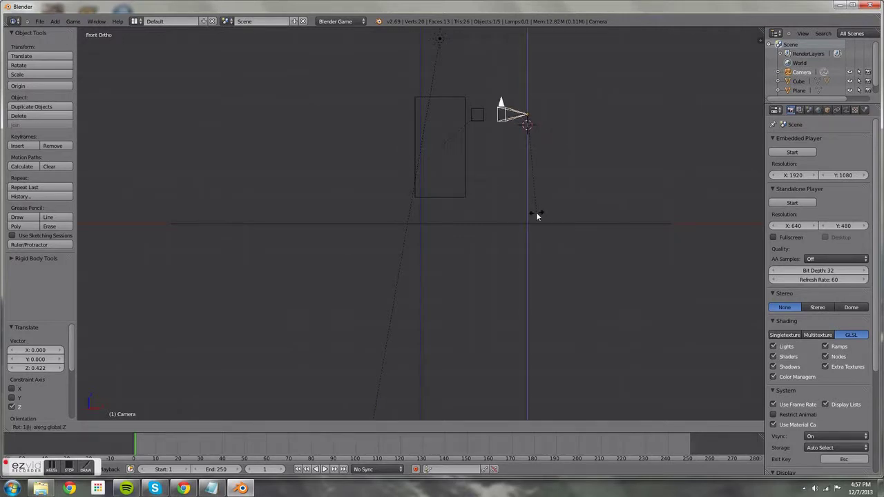
{"action": "key", "text": "Return"}
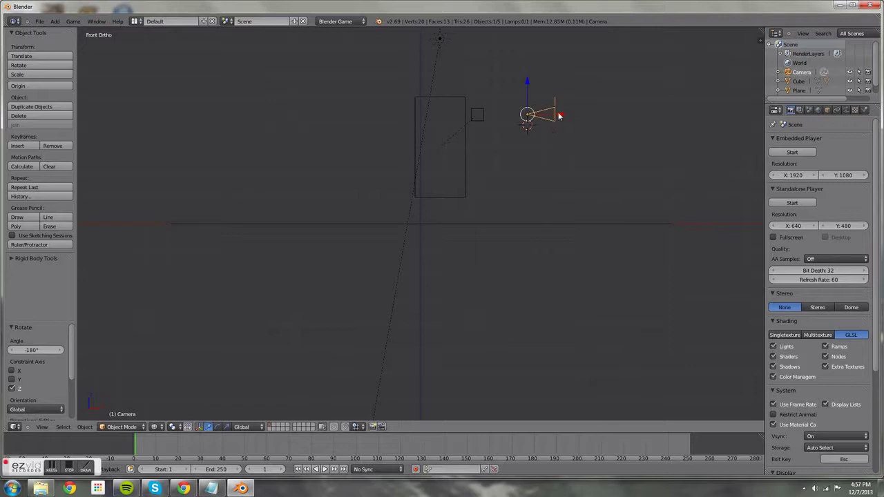
{"action": "left_click_drag", "start_coordinate": [560, 115], "coordinate": [517, 122]}
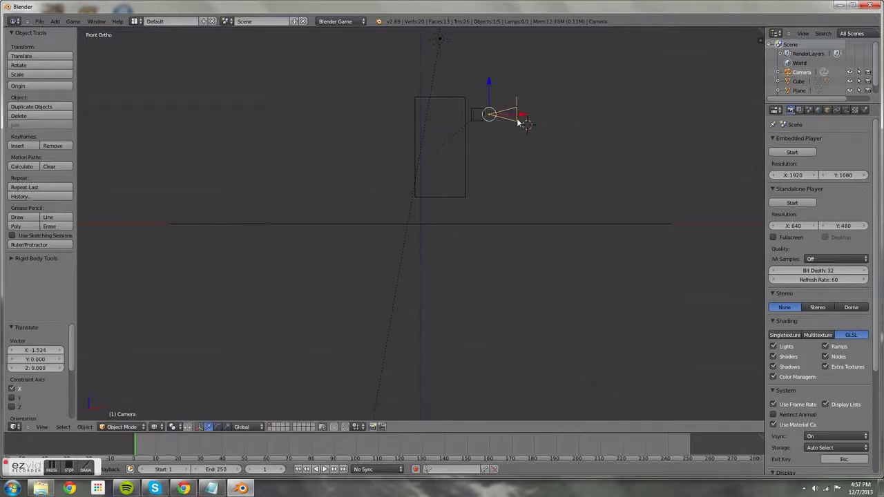
Select Cube.001 and nudge it slightly left
{"action": "right_click", "coordinate": [482, 115]}
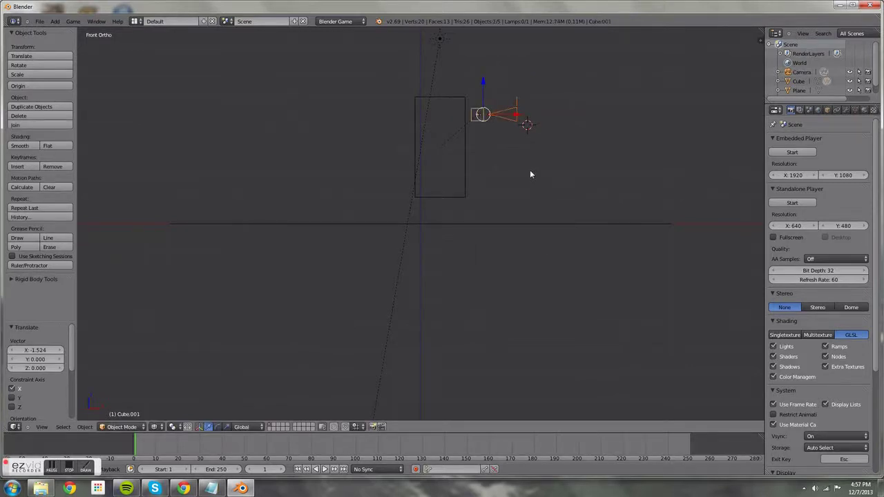
{"action": "left_click", "coordinate": [529, 172]}
{"action": "left_click_drag", "start_coordinate": [515, 118], "coordinate": [511, 117]}
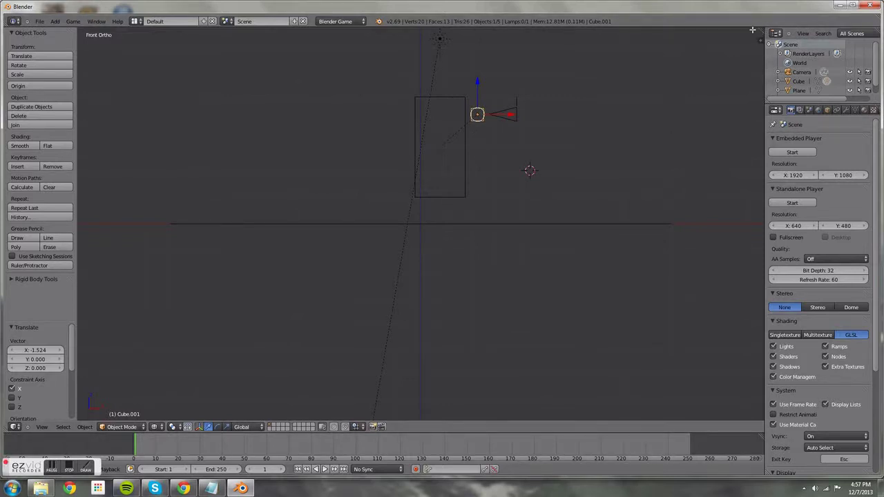
Split the 3D view side by side and make the right area a Text Editor
{"action": "left_click_drag", "start_coordinate": [752, 30], "coordinate": [368, 35]}
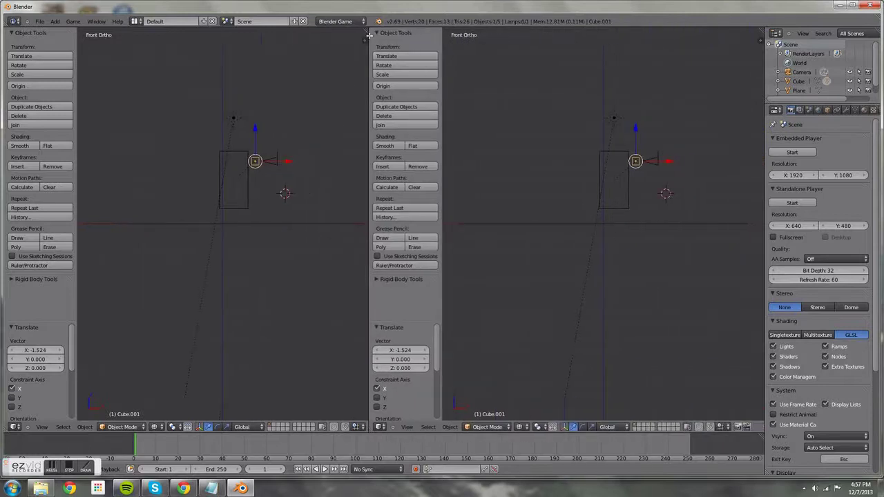
{"action": "left_click", "coordinate": [379, 426]}
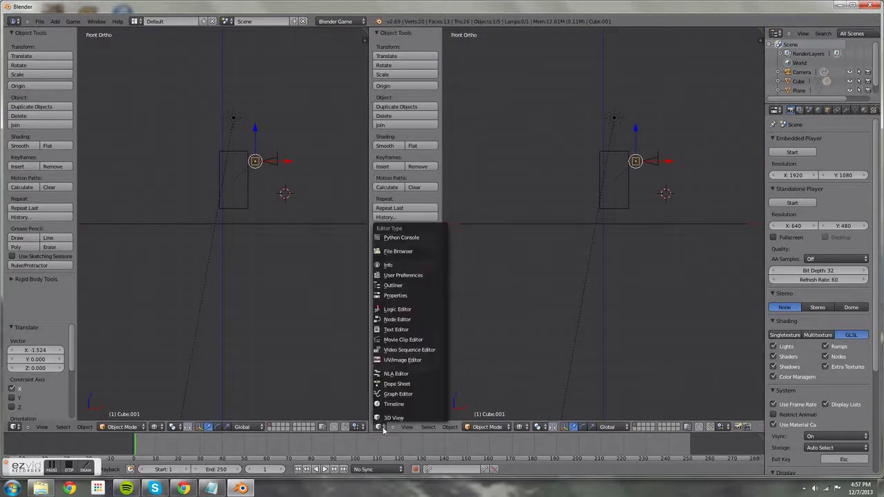
{"action": "left_click", "coordinate": [396, 330]}
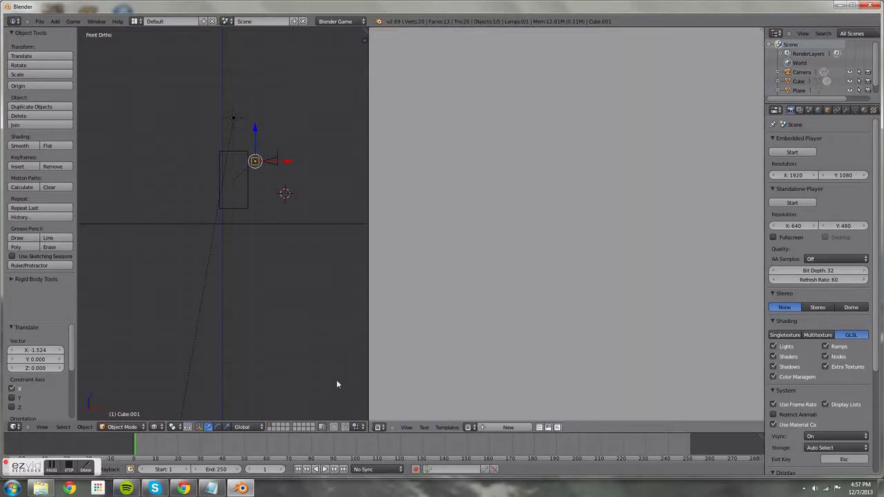
{"action": "mouse_move", "coordinate": [41, 489]}
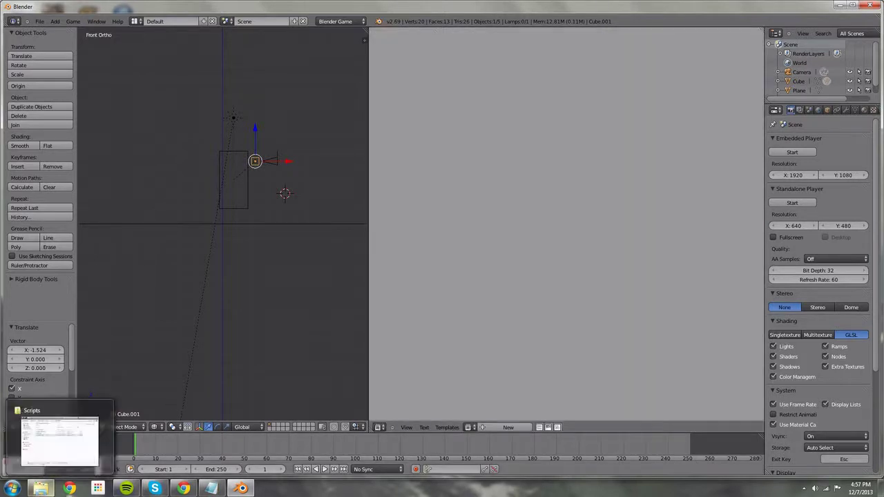
Restore the Mouse Look script in Notepad and select all of its text
{"action": "left_click", "coordinate": [214, 488]}
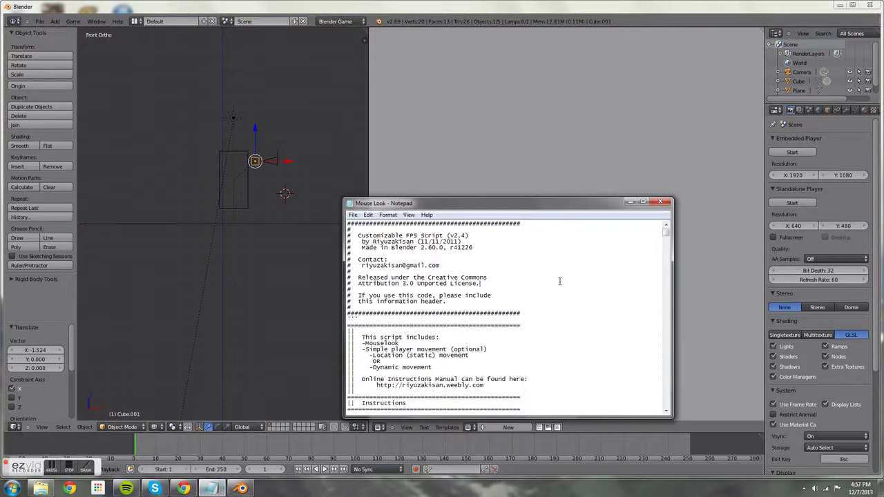
{"action": "key", "text": "ctrl+a"}
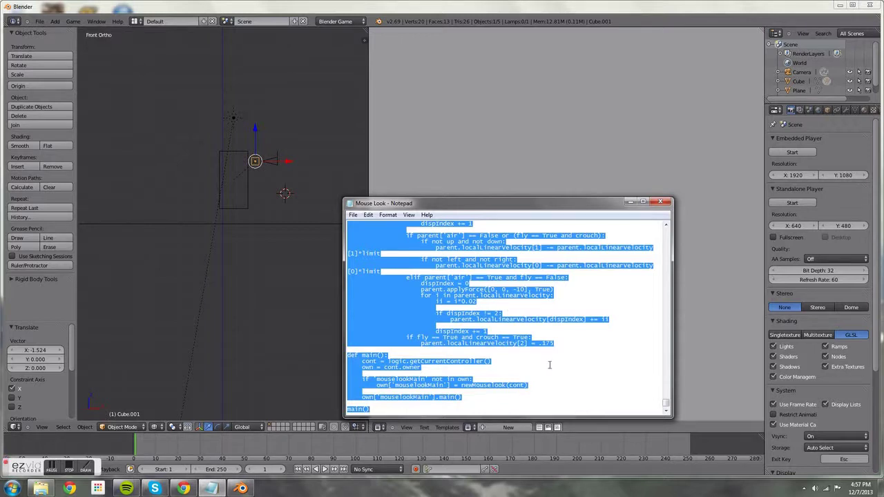
Create a 'Mouse Look' text block, paste the script in, and rejoin the single 3D view
{"action": "left_click", "coordinate": [504, 97]}
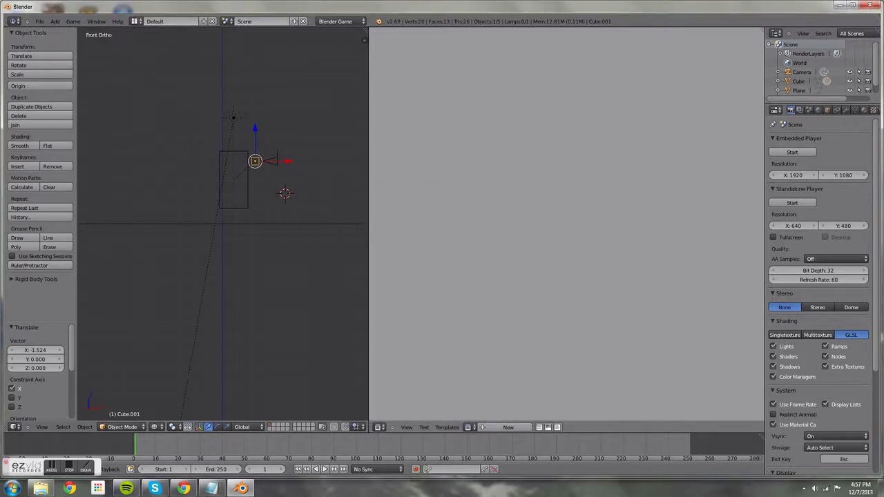
{"action": "left_click", "coordinate": [508, 426]}
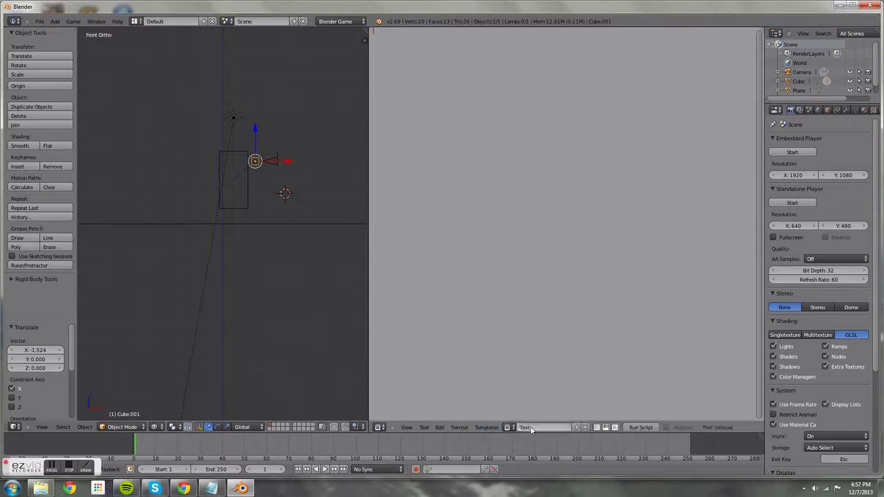
{"action": "left_click", "coordinate": [533, 427]}
{"action": "key", "text": "Return"}
{"action": "key", "text": "ctrl+v"}
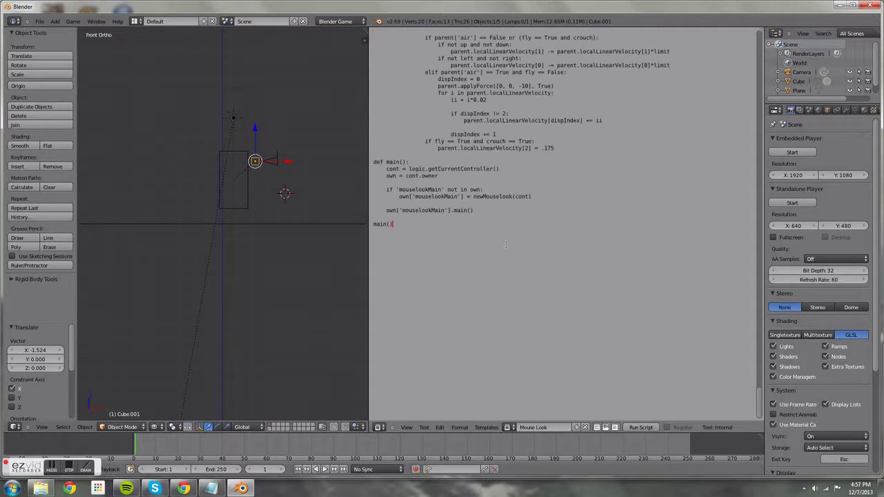
{"action": "scroll", "coordinate": [505, 243], "scroll_direction": "up", "scroll_amount": 4}
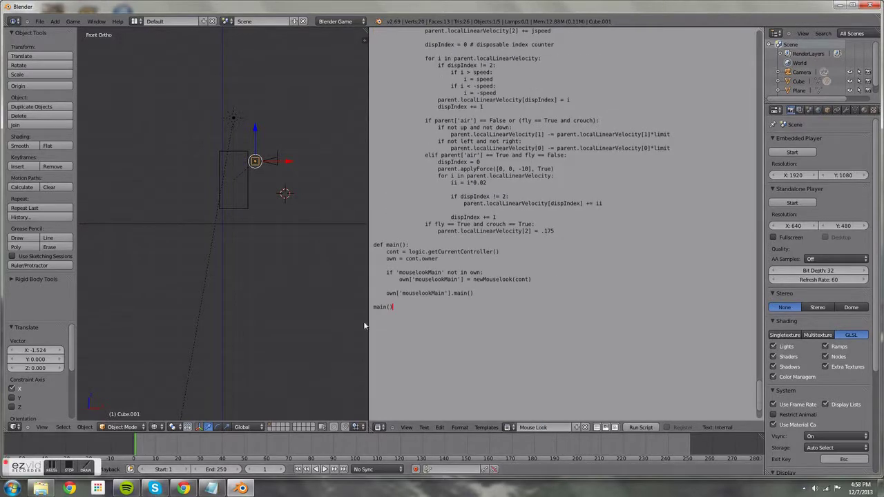
{"action": "left_click_drag", "start_coordinate": [368, 31], "coordinate": [472, 36]}
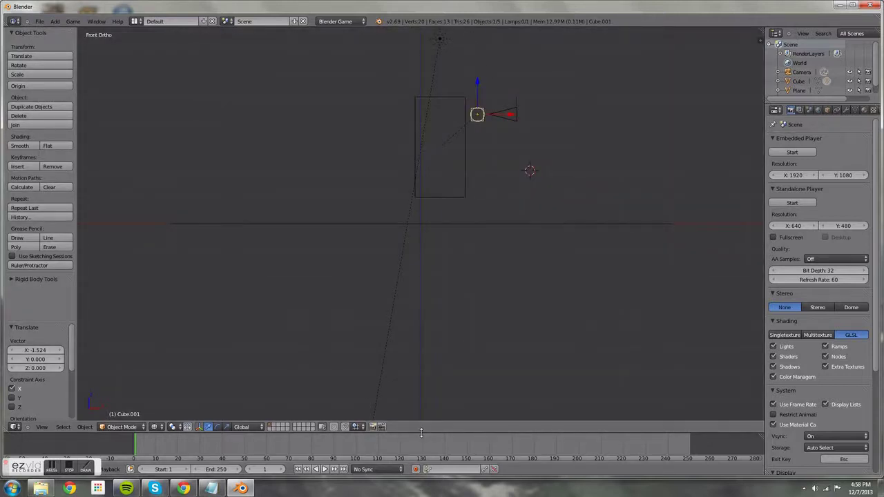
Enlarge the timeline area and turn it into the Logic Editor
{"action": "left_click_drag", "start_coordinate": [419, 434], "coordinate": [428, 305]}
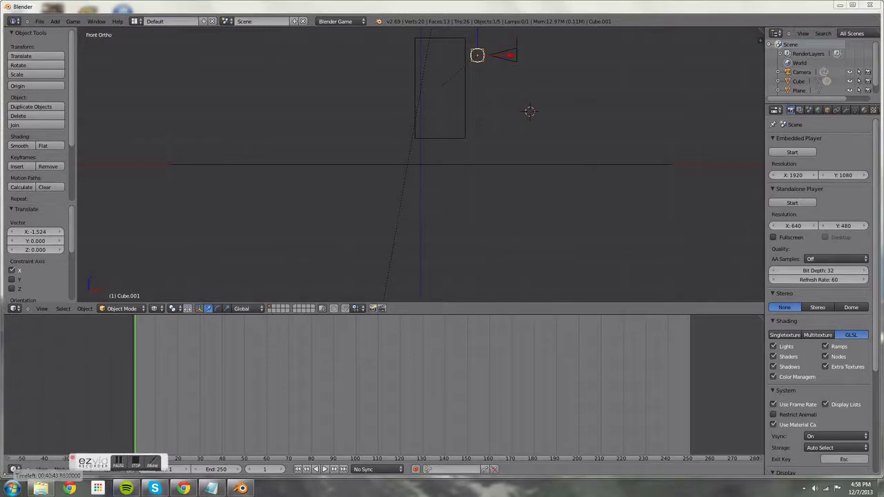
{"action": "left_click", "coordinate": [14, 469]}
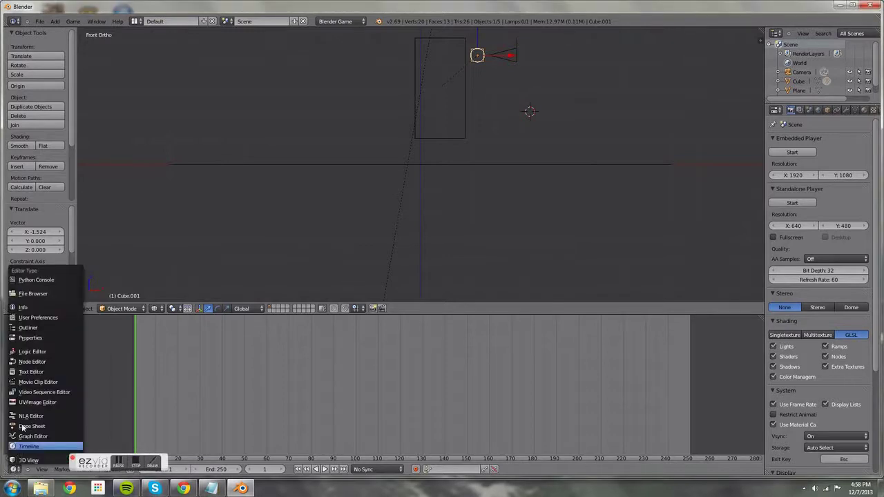
{"action": "left_click", "coordinate": [32, 352]}
{"action": "scroll", "coordinate": [334, 383], "scroll_direction": "down", "scroll_amount": 2}
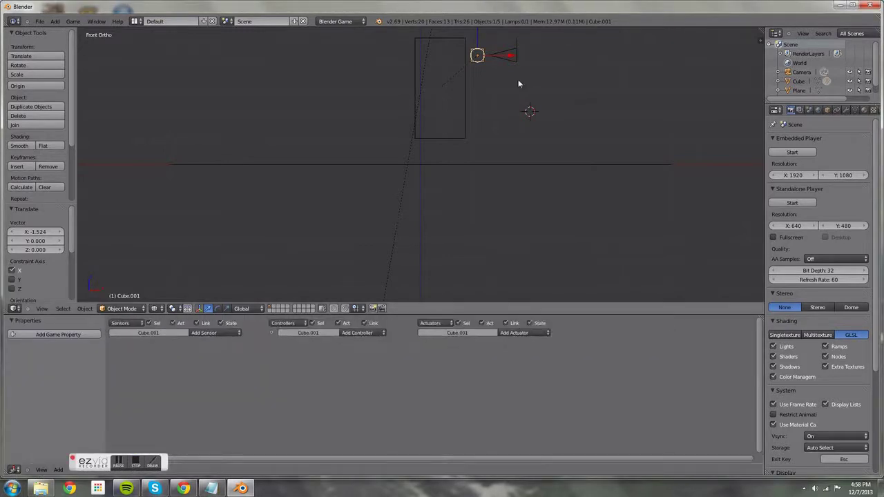
Add a Mouse sensor to Cube.001 with its Mouse Event set to Movement
{"action": "left_click", "coordinate": [226, 334]}
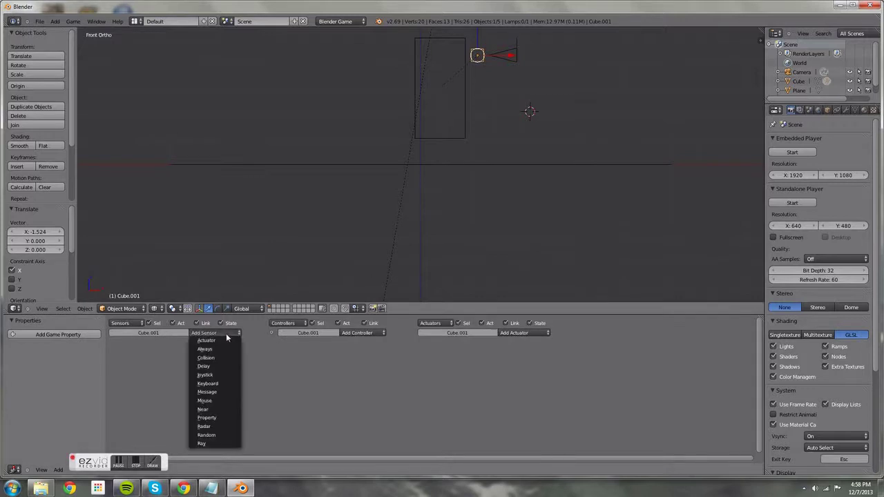
{"action": "left_click", "coordinate": [220, 401]}
{"action": "left_click", "coordinate": [185, 376]}
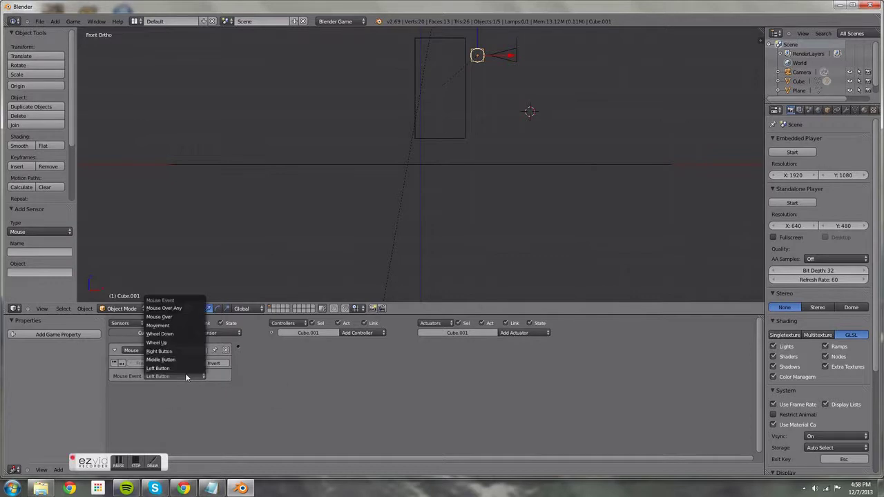
{"action": "left_click", "coordinate": [183, 332]}
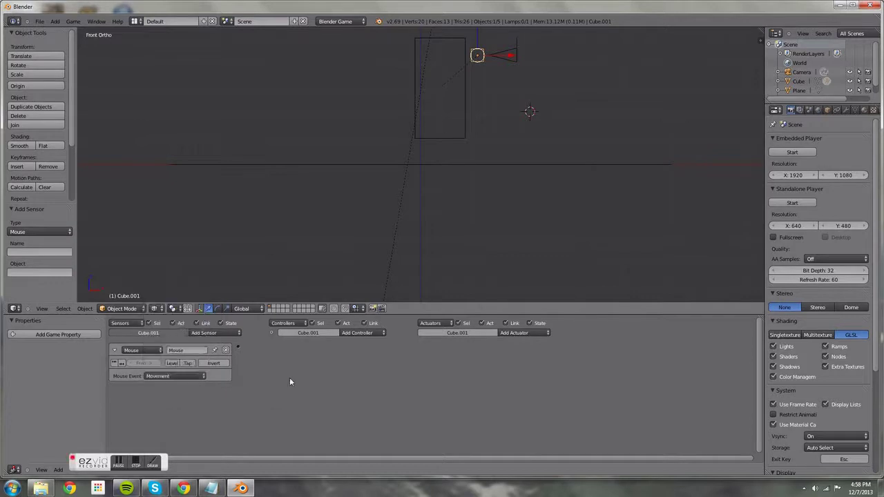
{"action": "left_click", "coordinate": [384, 334]}
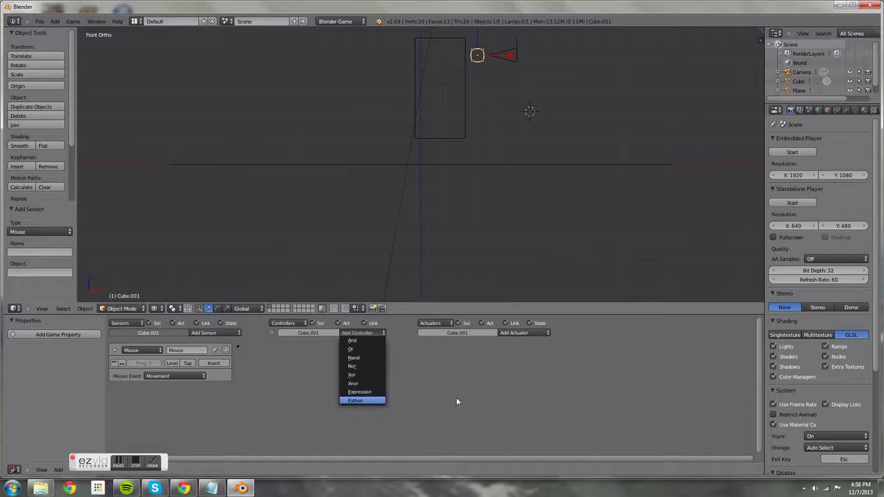
Add a Python controller running the MouseLook script and link the Mouse sensor to it
{"action": "left_click", "coordinate": [362, 401]}
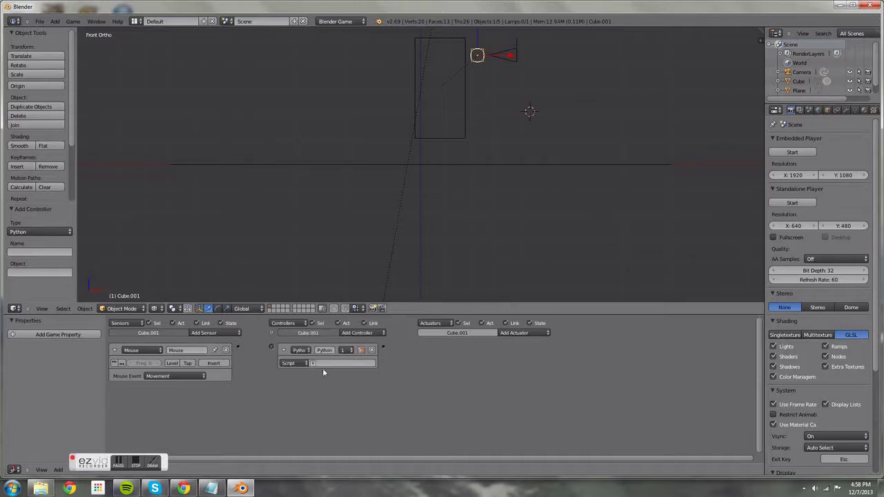
{"action": "left_click", "coordinate": [325, 364]}
{"action": "left_click", "coordinate": [325, 375]}
{"action": "left_click_drag", "start_coordinate": [238, 346], "coordinate": [270, 347]}
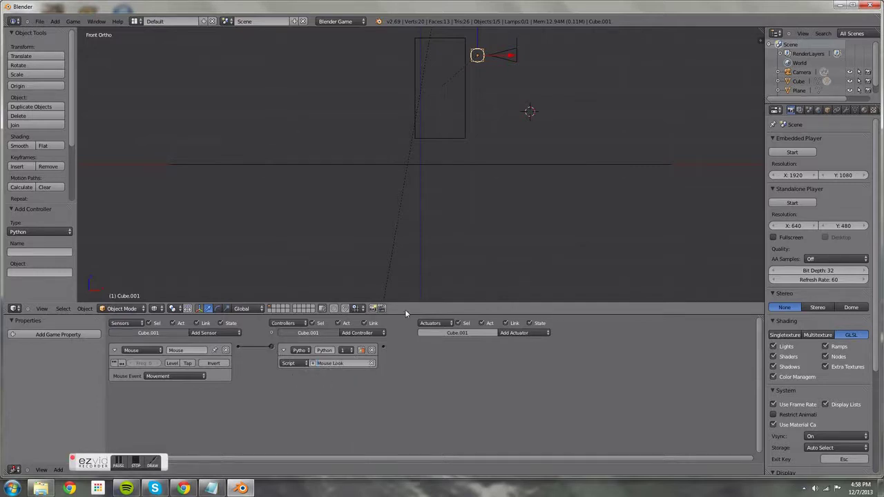
{"action": "left_click_drag", "start_coordinate": [408, 304], "coordinate": [411, 327]}
{"action": "scroll", "coordinate": [578, 186], "scroll_direction": "up", "scroll_amount": 3}
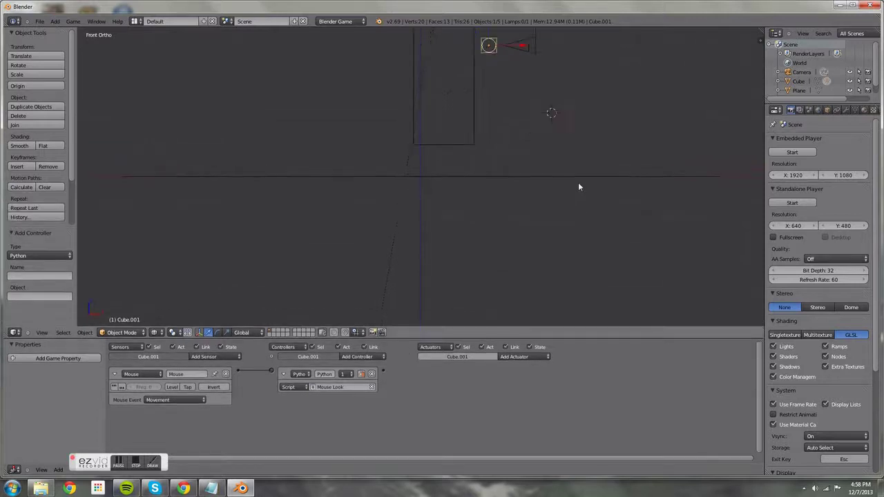
{"action": "middle_click_drag", "start_coordinate": [578, 193], "coordinate": [498, 248]}
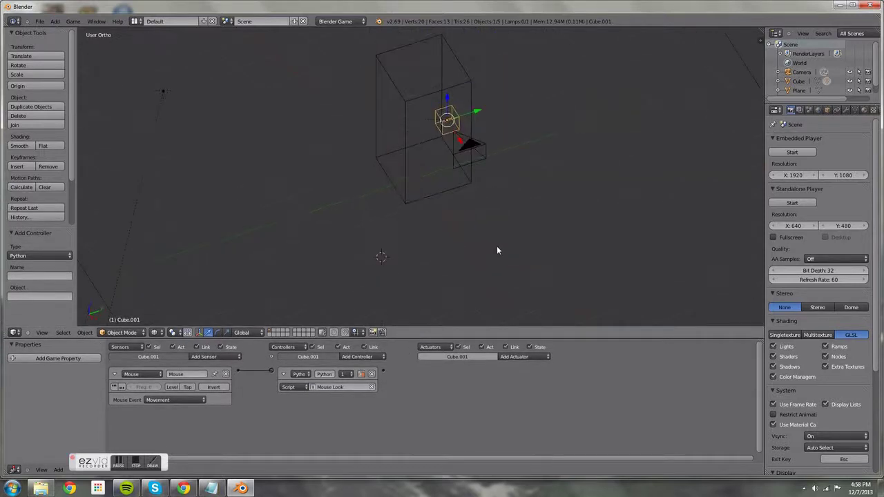
Test-play the game in perspective view with solid, then texture shading
{"action": "key", "text": "z"}
{"action": "key", "text": "KP_5"}
{"action": "scroll", "coordinate": [508, 246], "scroll_direction": "down", "scroll_amount": 2}
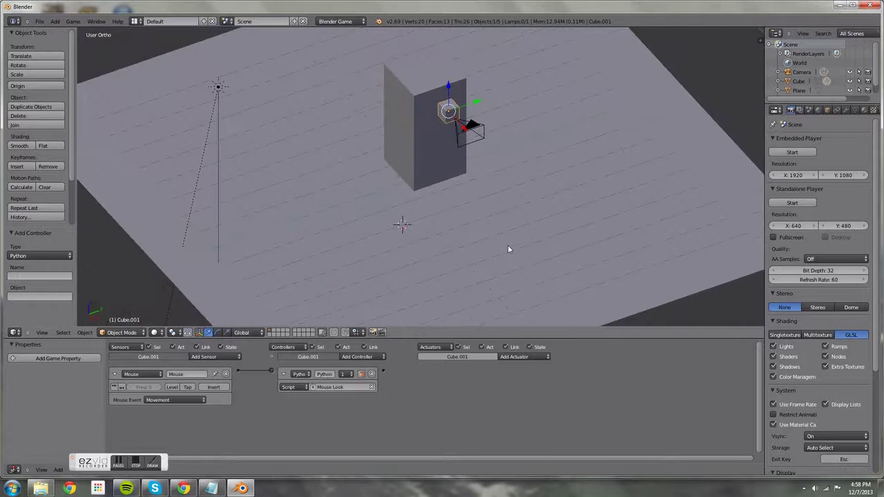
{"action": "key", "text": "p"}
{"action": "key", "text": "Escape"}
{"action": "left_click", "coordinate": [163, 335]}
{"action": "left_click", "coordinate": [179, 290]}
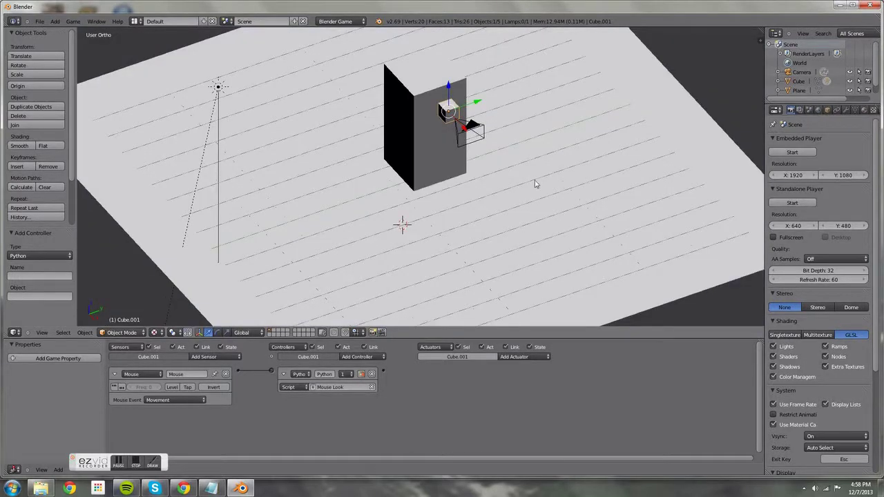
{"action": "key", "text": "p"}
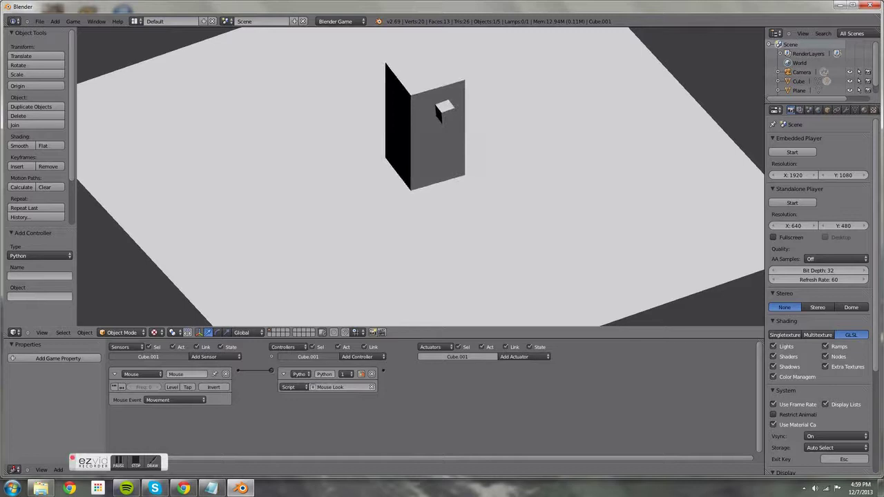
{"action": "key", "text": "Escape"}
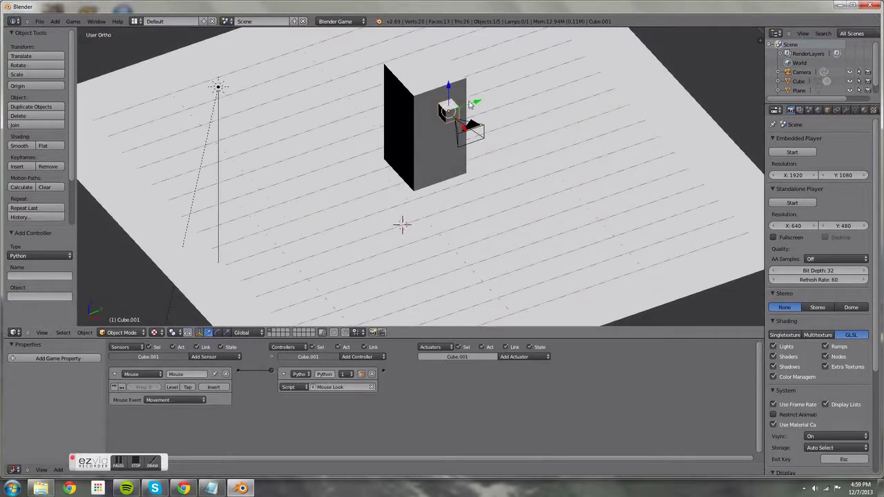
Rotate Cube.001 by -90°, then -90° about global Z, and test-play again
{"action": "key", "text": "r"}
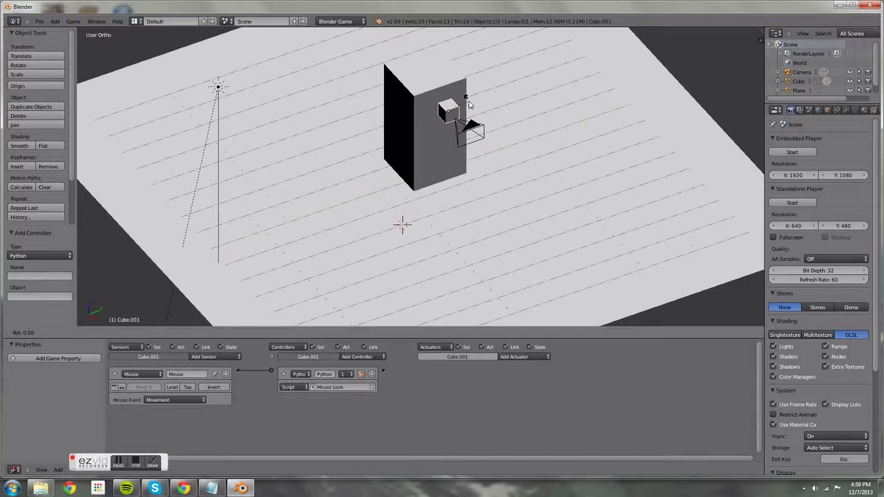
{"action": "type", "text": "90"}
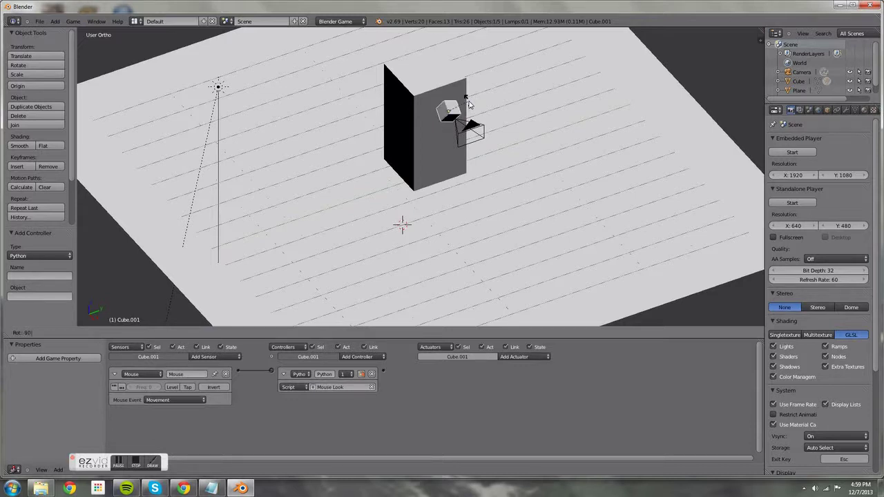
{"action": "key", "text": "Return"}
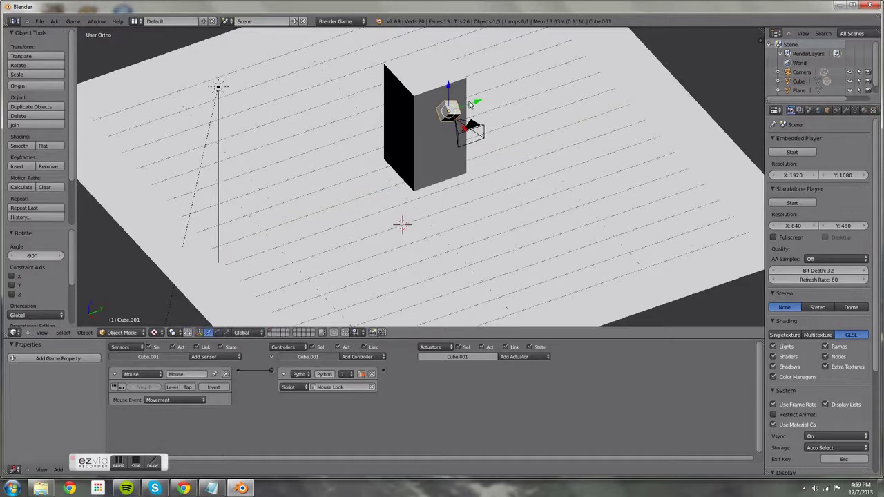
{"action": "key", "text": "r"}
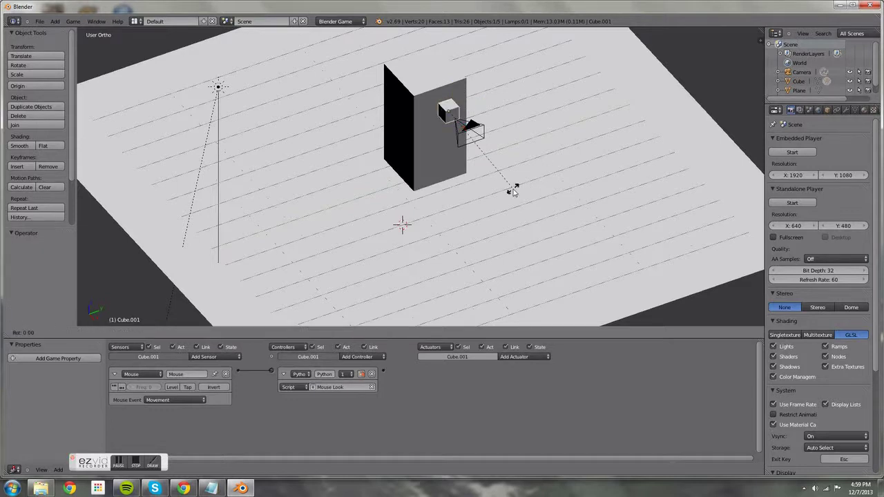
{"action": "type", "text": "z"}
{"action": "type", "text": "-90"}
{"action": "key", "text": "Return"}
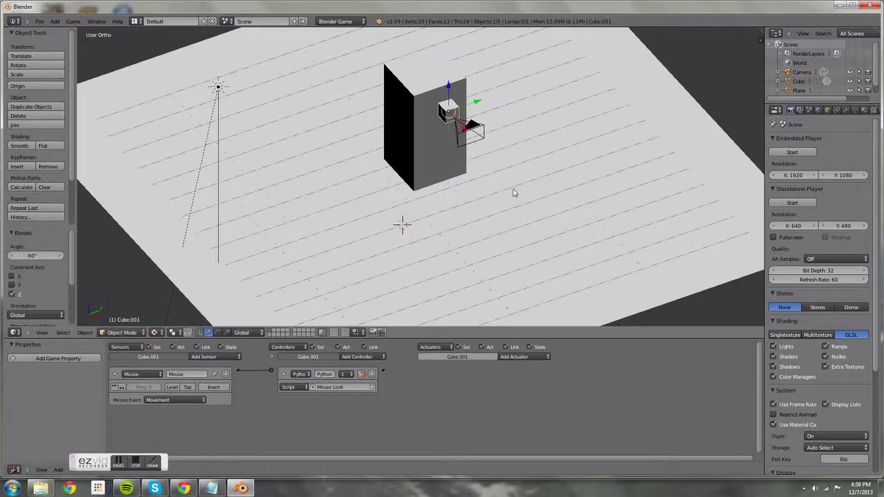
{"action": "key", "text": "p"}
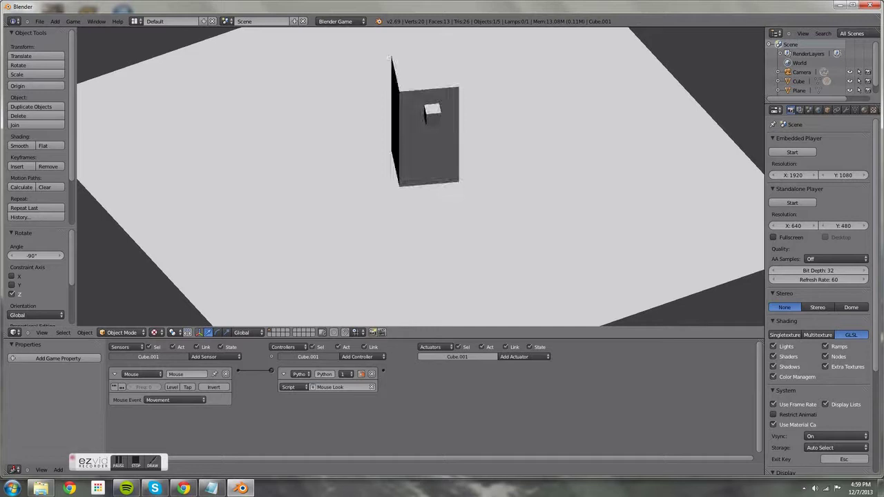
{"action": "key", "text": "Escape"}
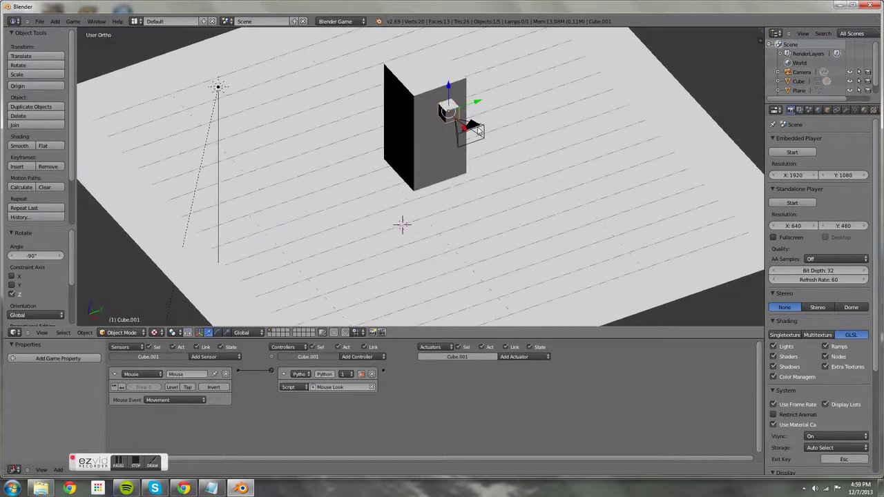
Parent the camera to Cube.001 with Object (Keep Transform)
{"action": "right_click", "coordinate": [478, 131]}
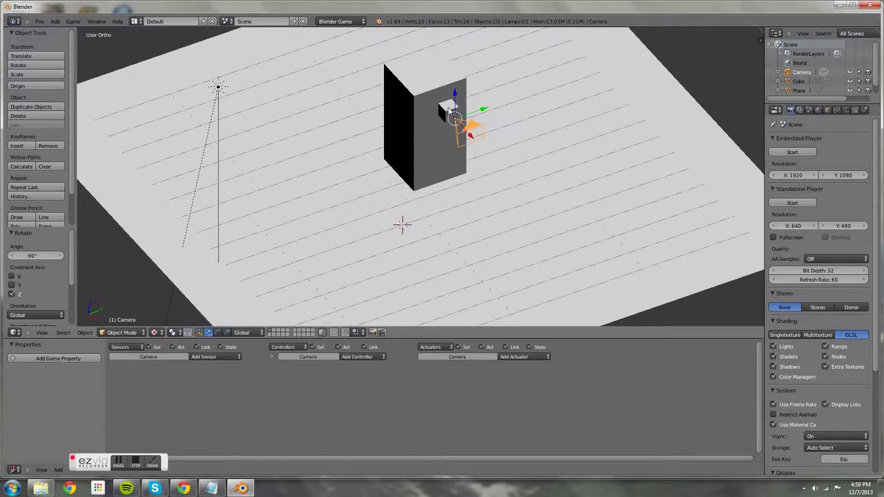
{"action": "right_click", "coordinate": [449, 110], "text": "shift"}
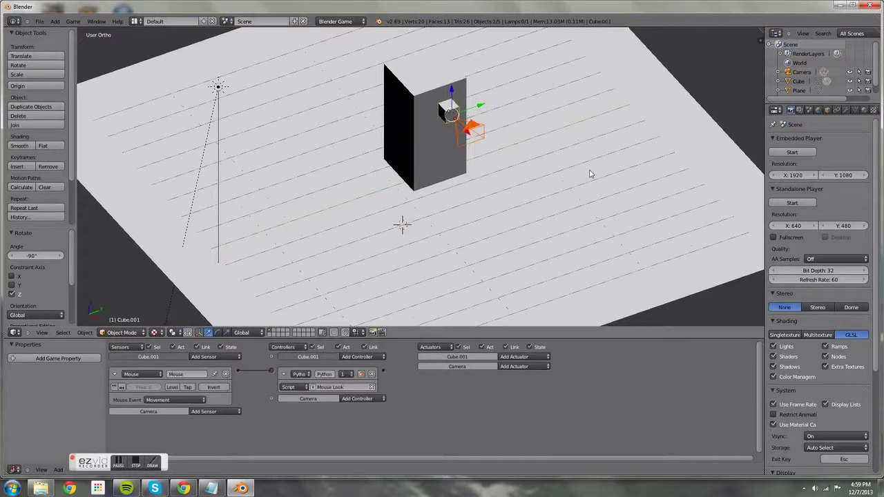
{"action": "key", "text": "ctrl+p"}
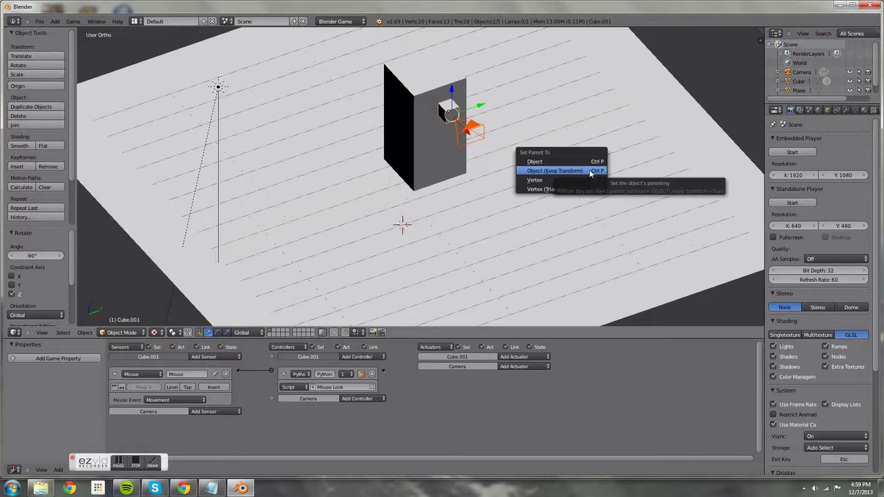
{"action": "left_click", "coordinate": [591, 171]}
Test-play the parented camera, then switch to the camera view
{"action": "key", "text": "p"}
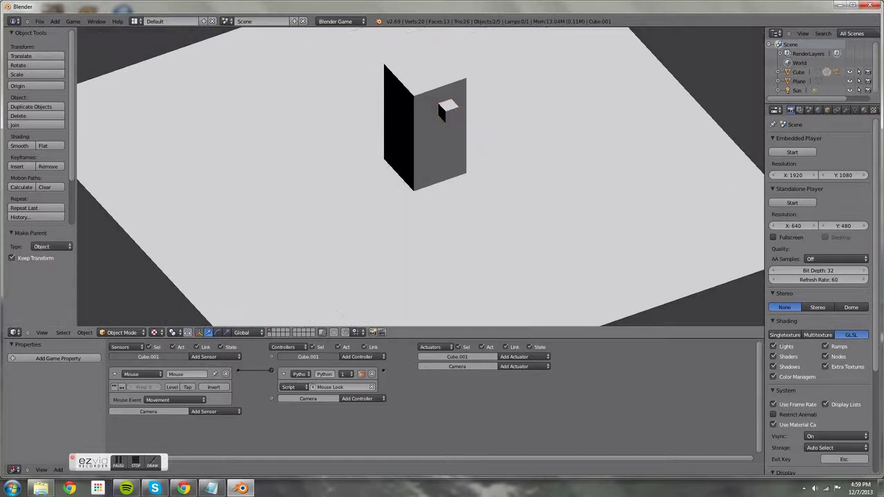
{"action": "key", "text": "Escape"}
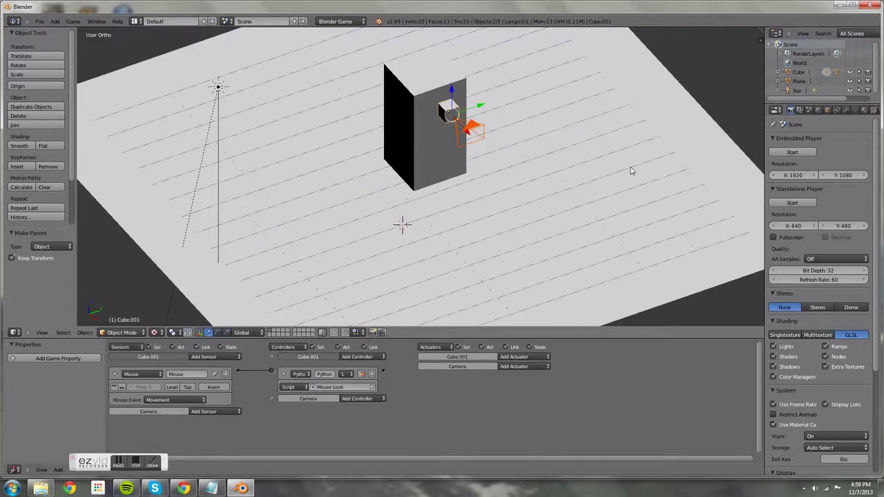
{"action": "key", "text": "KP_0"}
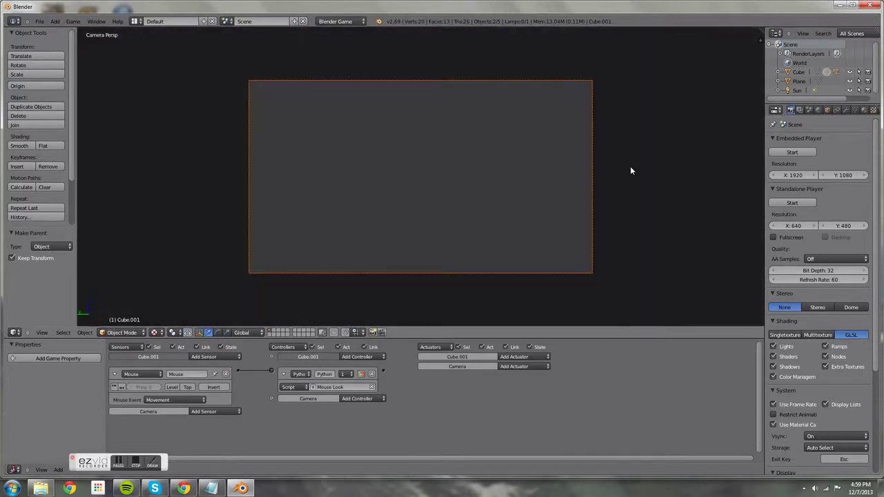
{"action": "key", "text": "p"}
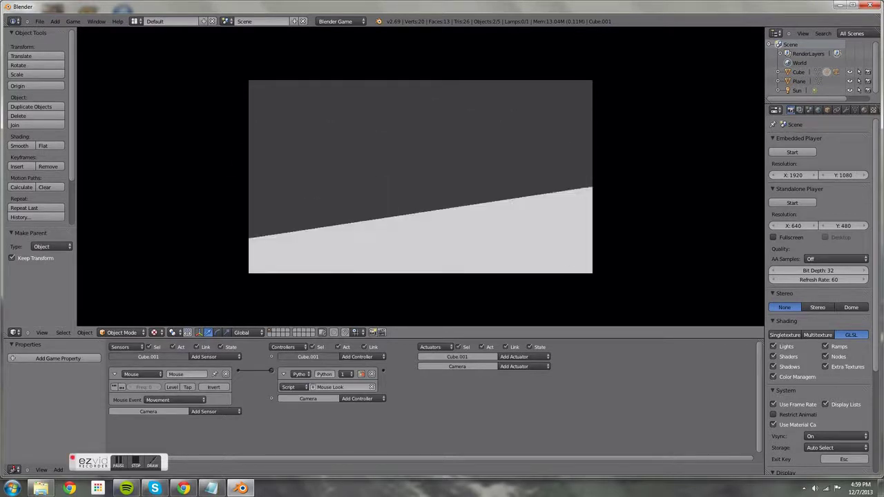
{"action": "key", "text": "Escape"}
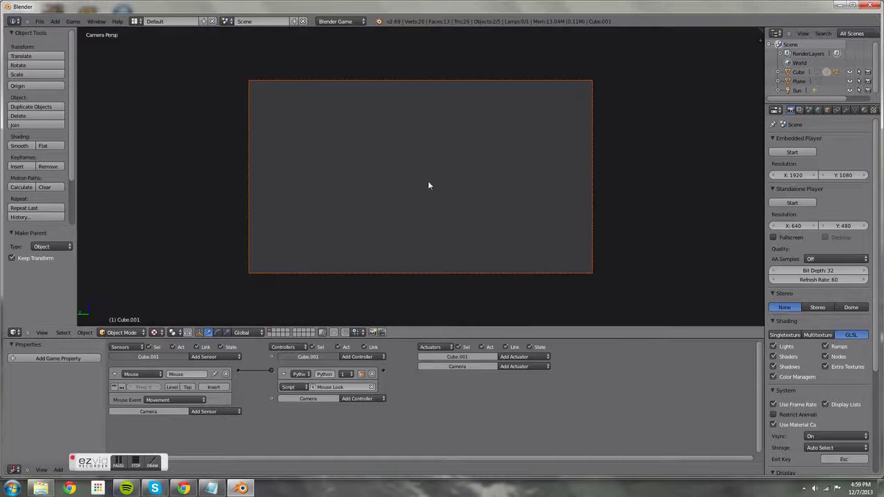